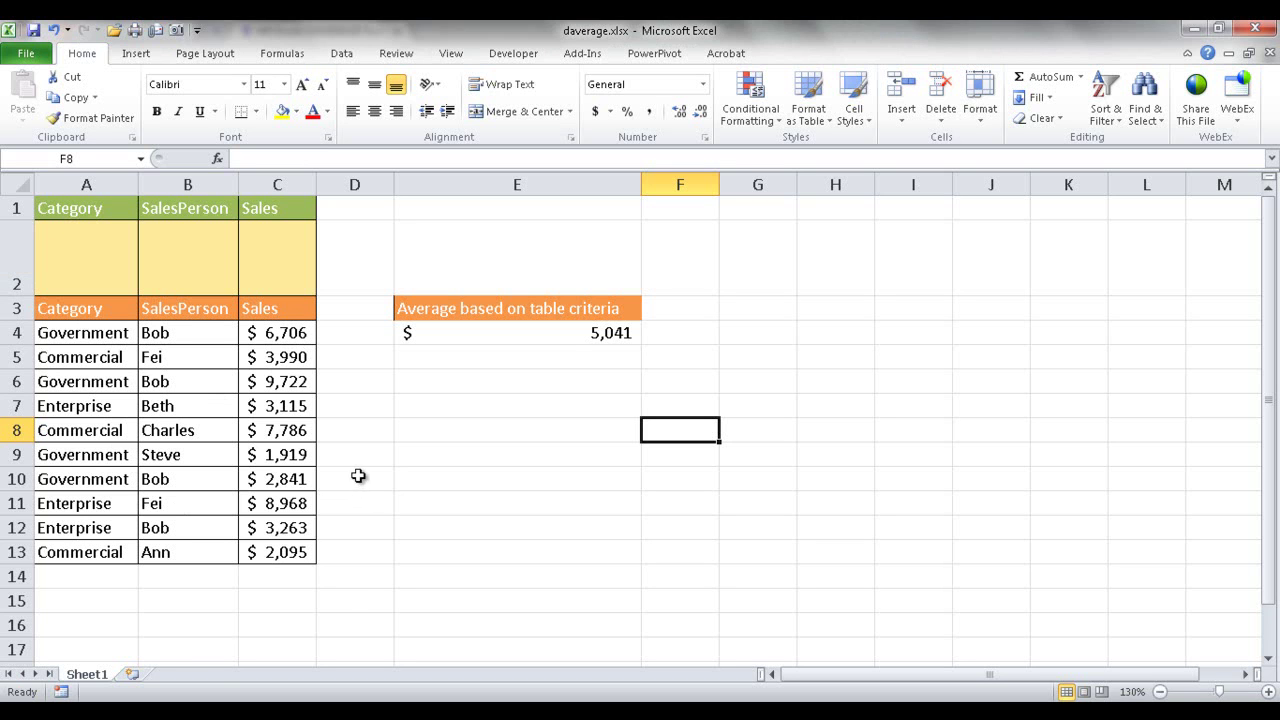
# Highlight the sales table, the criteria row A2:C2 and the criteria headings A1:C1
pyautogui.moveTo(104, 308); pyautogui.dragTo(271, 545)
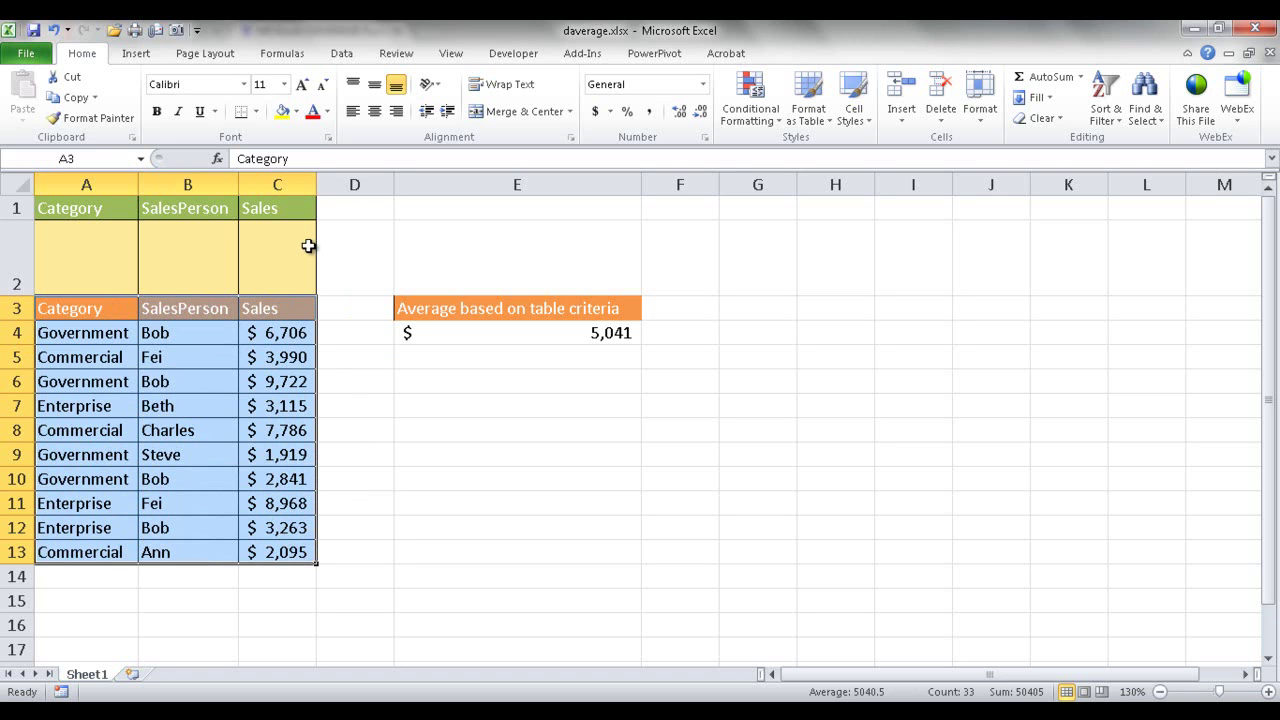
pyautogui.moveTo(307, 246); pyautogui.dragTo(86, 221)
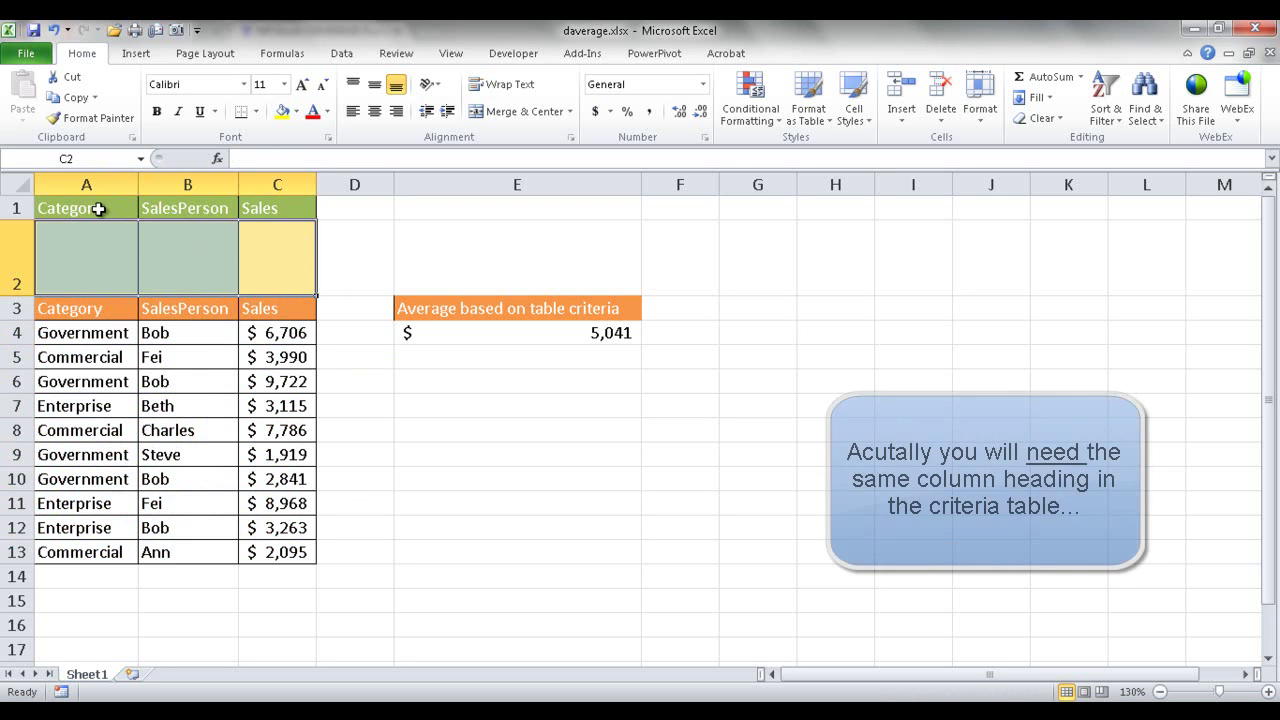
pyautogui.moveTo(97, 209); pyautogui.dragTo(298, 200)
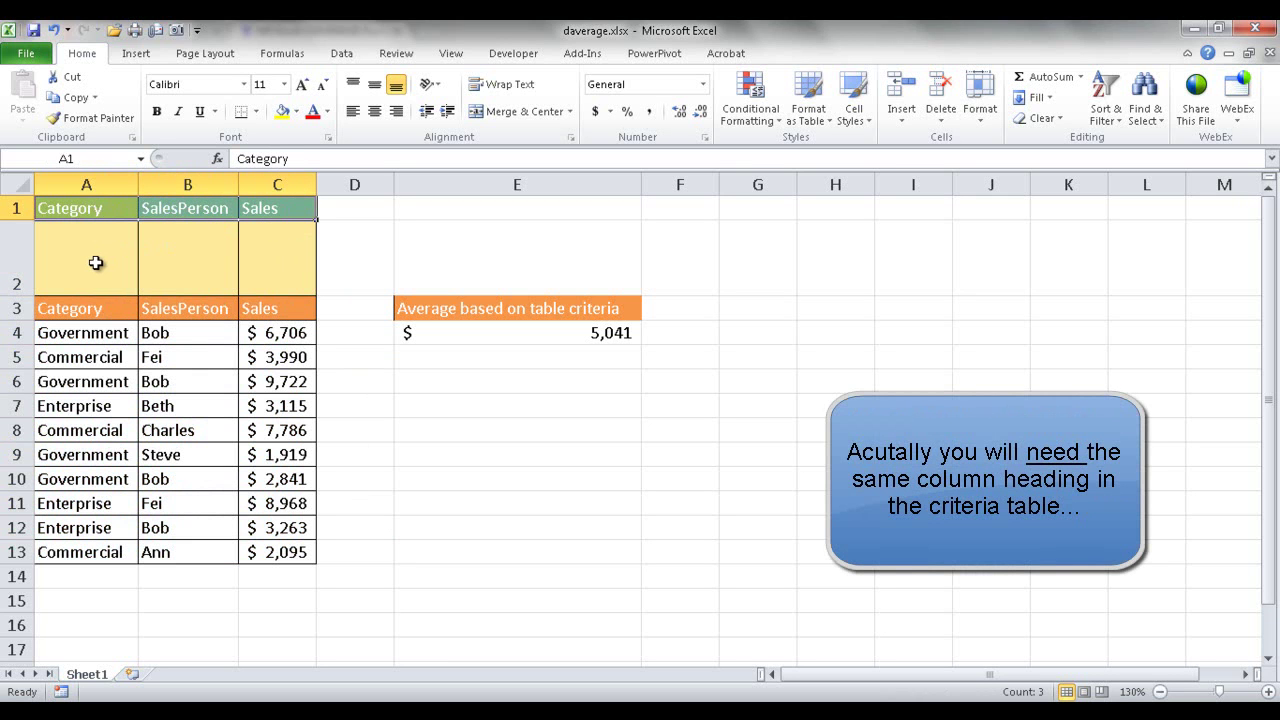
pyautogui.click(93, 260)
pyautogui.click(176, 255)
pyautogui.click(276, 246)
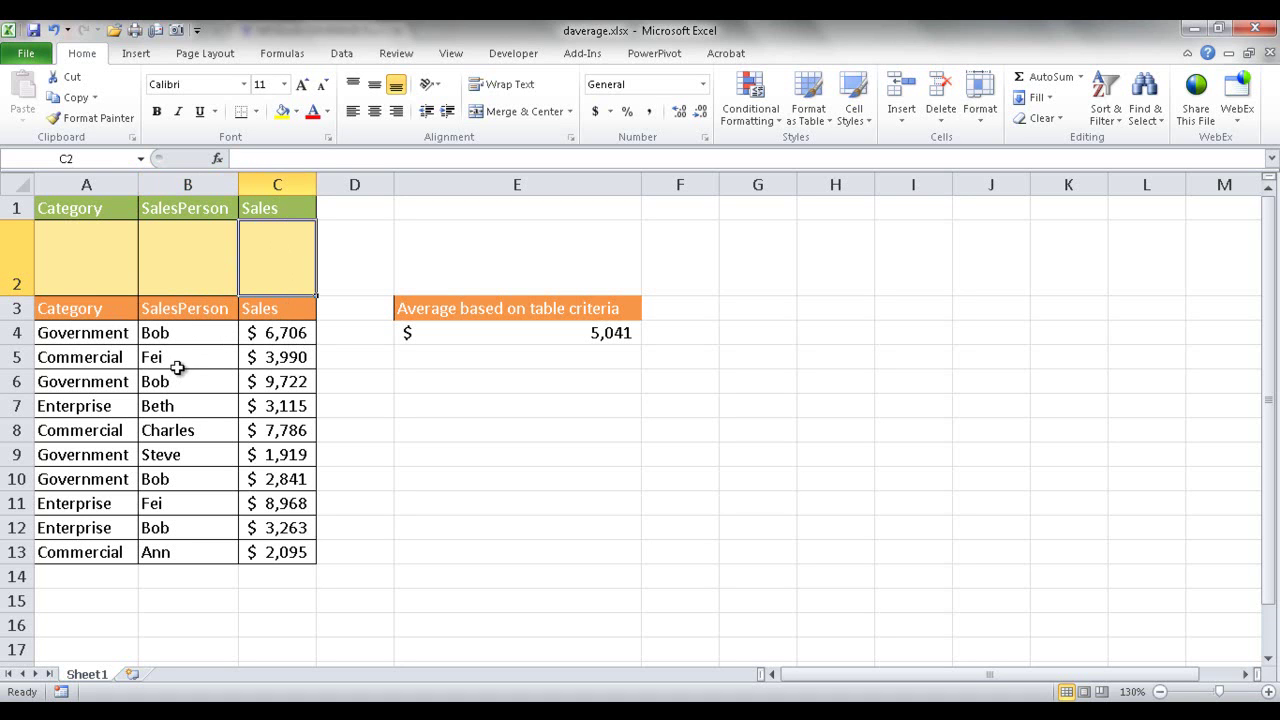
# Enter Government as the Category criterion in A2 using AutoComplete
pyautogui.click(103, 267)
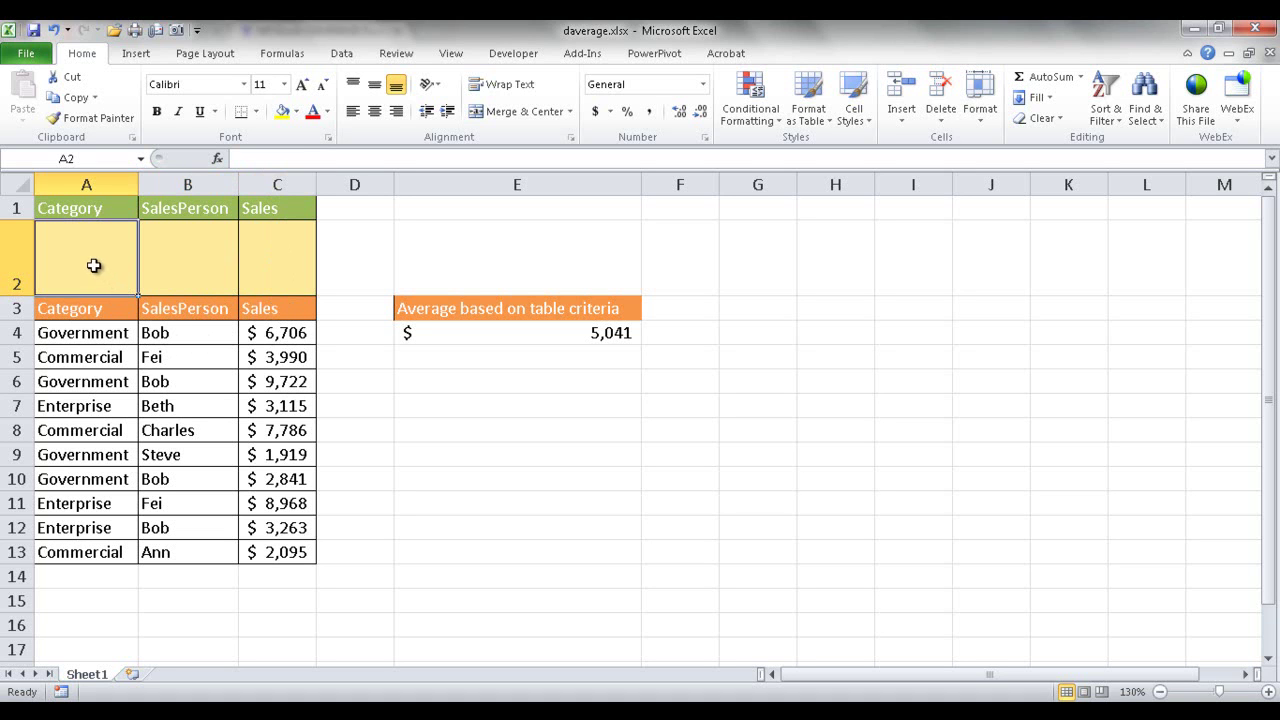
pyautogui.write('gover')
pyautogui.press('Tab')
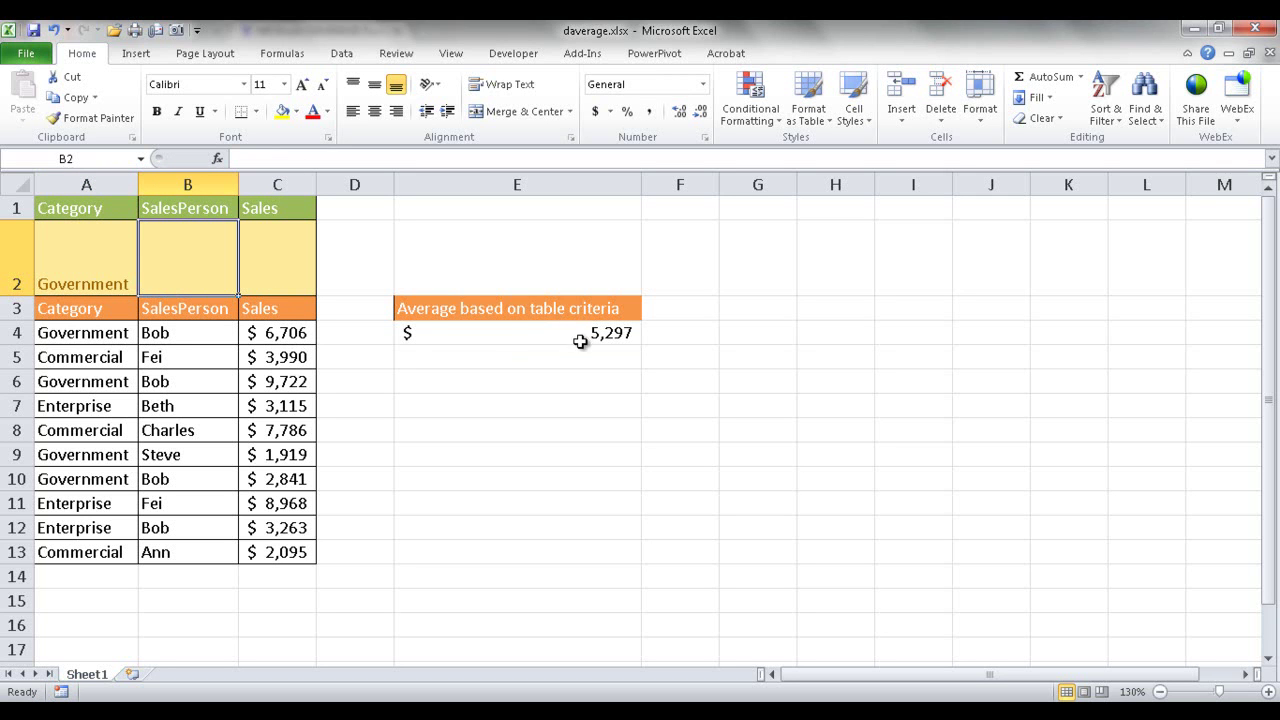
# Select the Government sales in C4, C6, C9 and C10, then compare with E4's DAVERAGE result
pyautogui.click(290, 336)
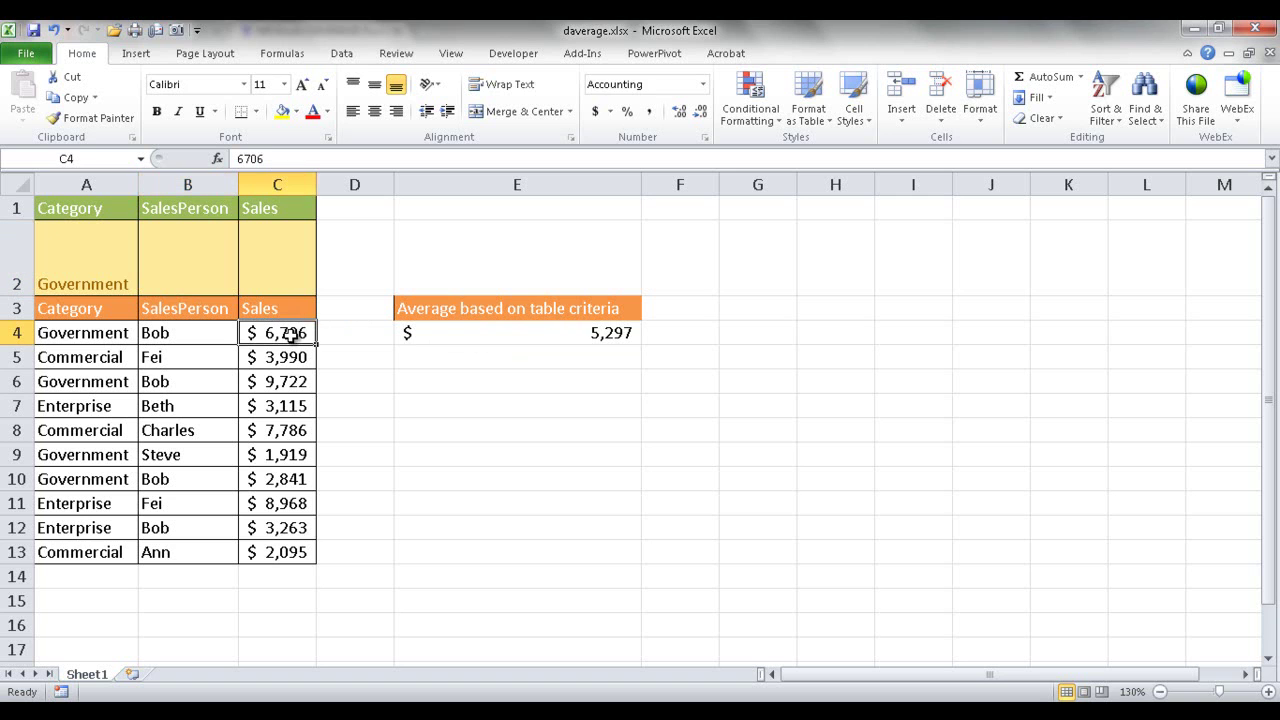
pyautogui.keyDown('ctrl'); pyautogui.click(272, 378); pyautogui.keyUp('ctrl')
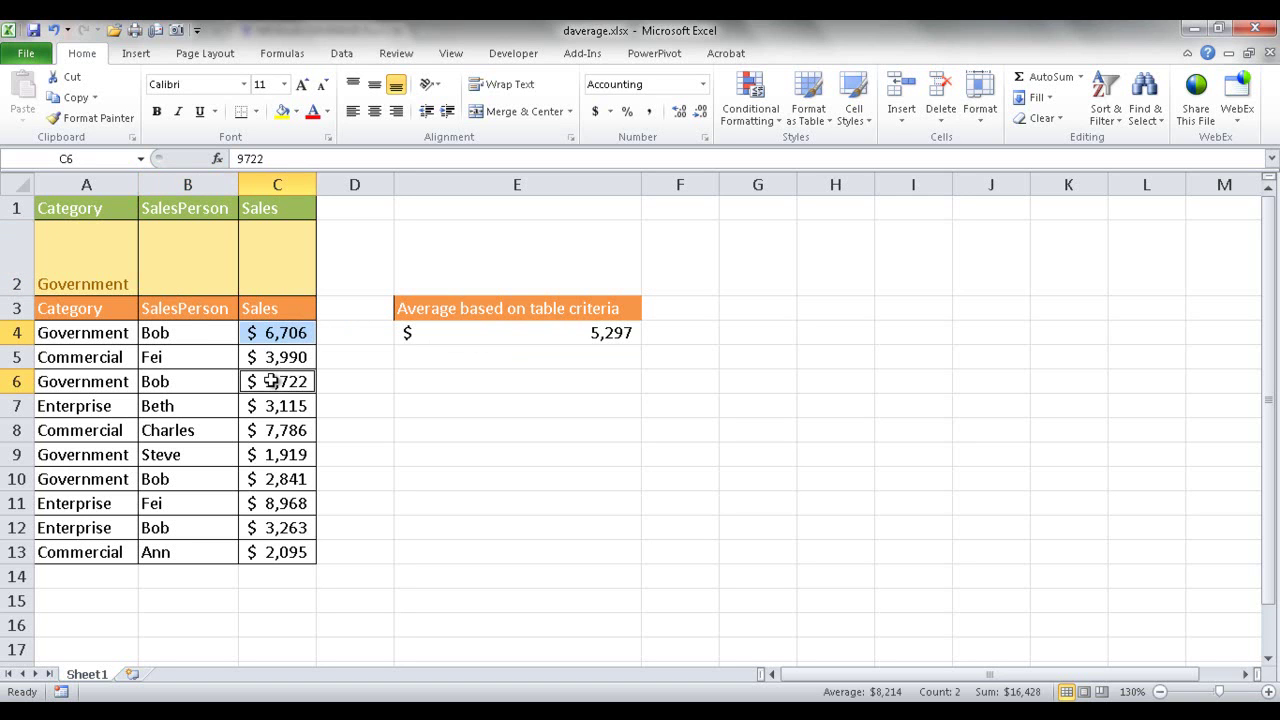
pyautogui.keyDown('ctrl'); pyautogui.click(264, 455); pyautogui.keyUp('ctrl')
pyautogui.keyDown('ctrl'); pyautogui.click(277, 487); pyautogui.keyUp('ctrl')
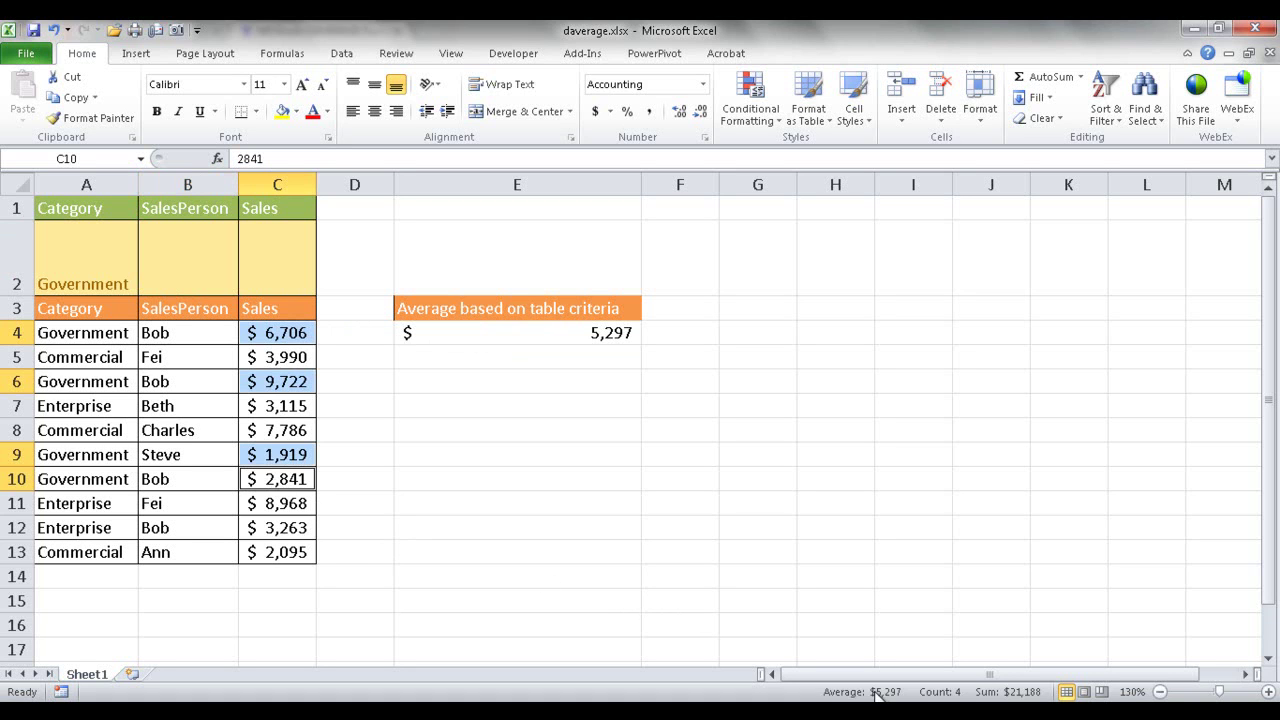
pyautogui.click(531, 333)
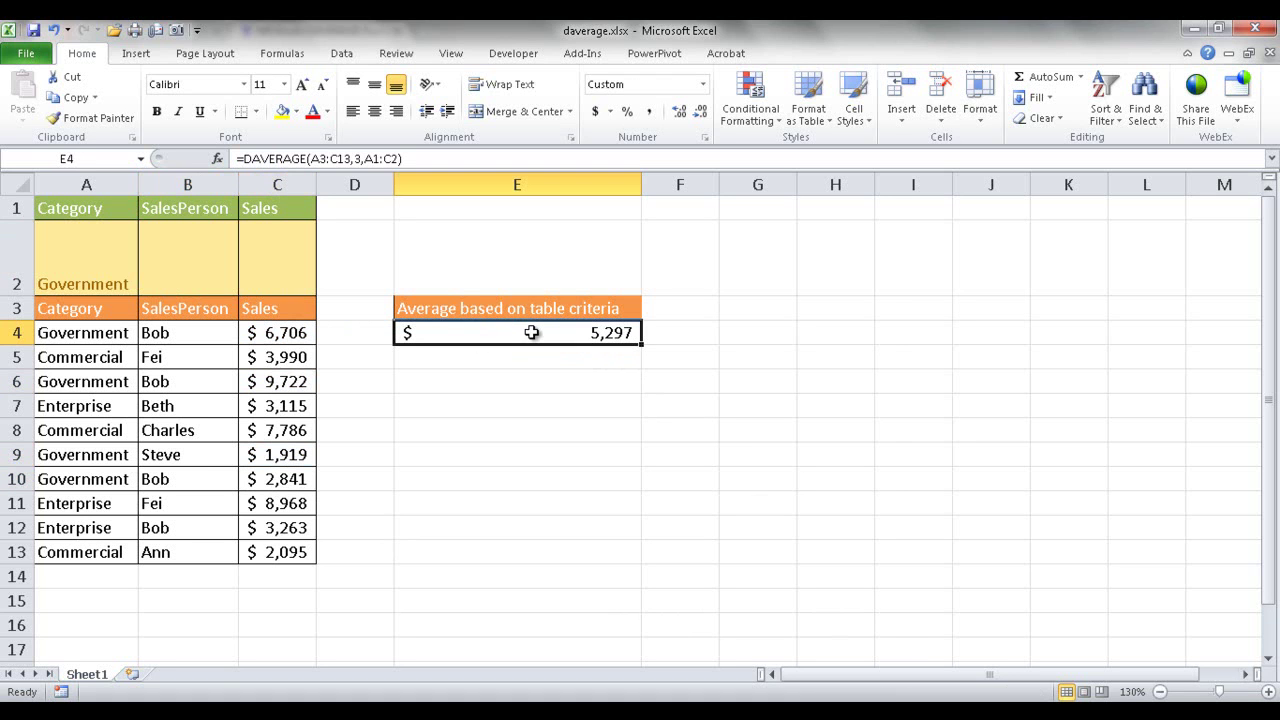
# Enter the row-4 salesperson's name as the SalesPerson criterion in B2
pyautogui.click(530, 384)
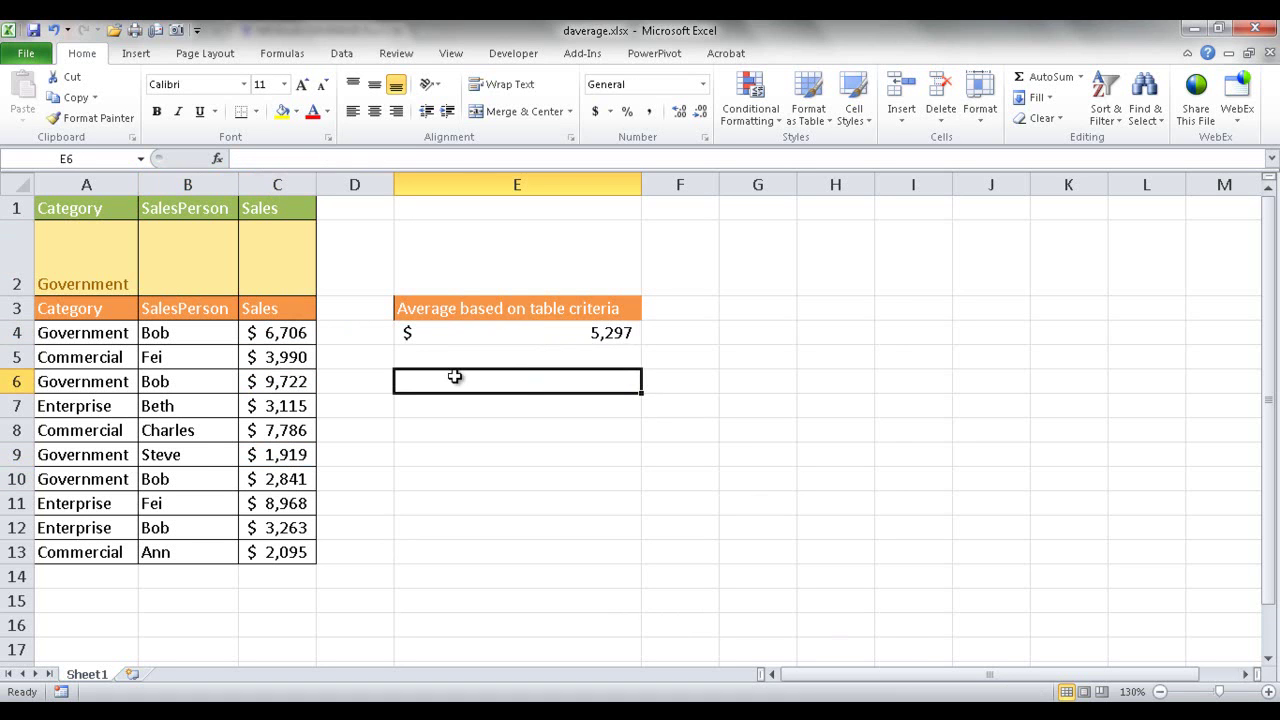
pyautogui.click(196, 265)
pyautogui.write('Bob')
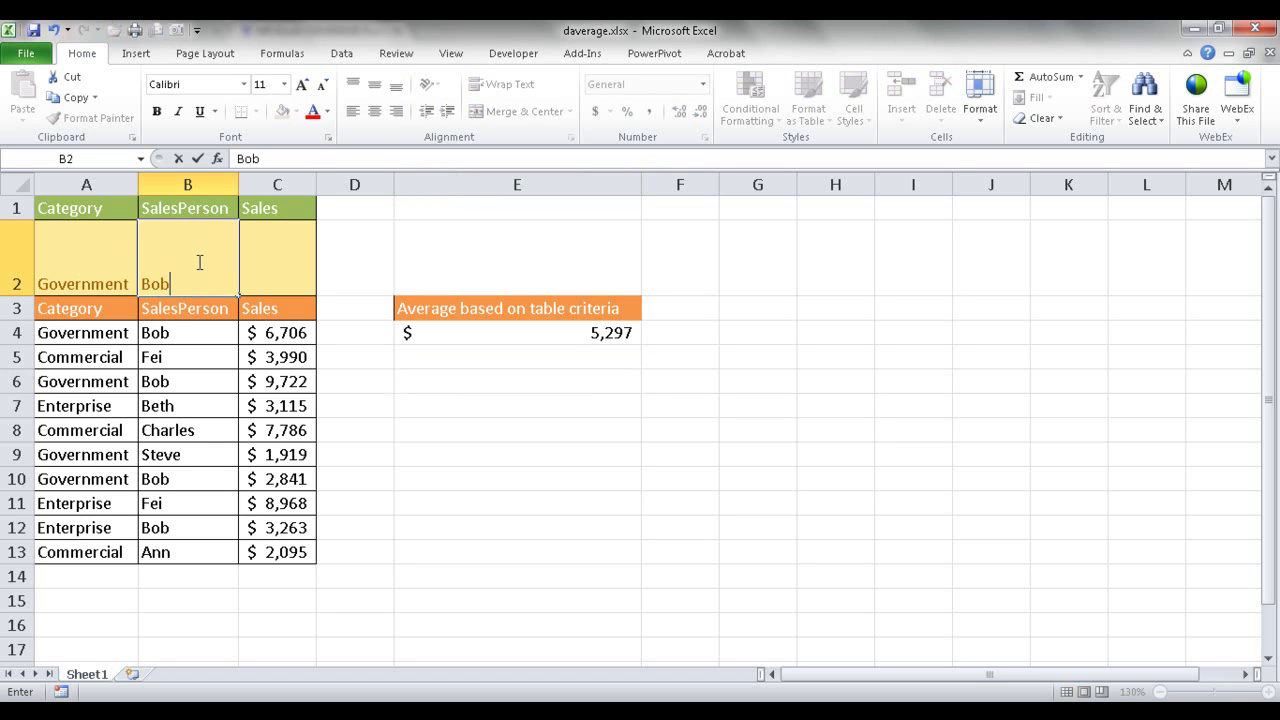
pyautogui.press('Return')
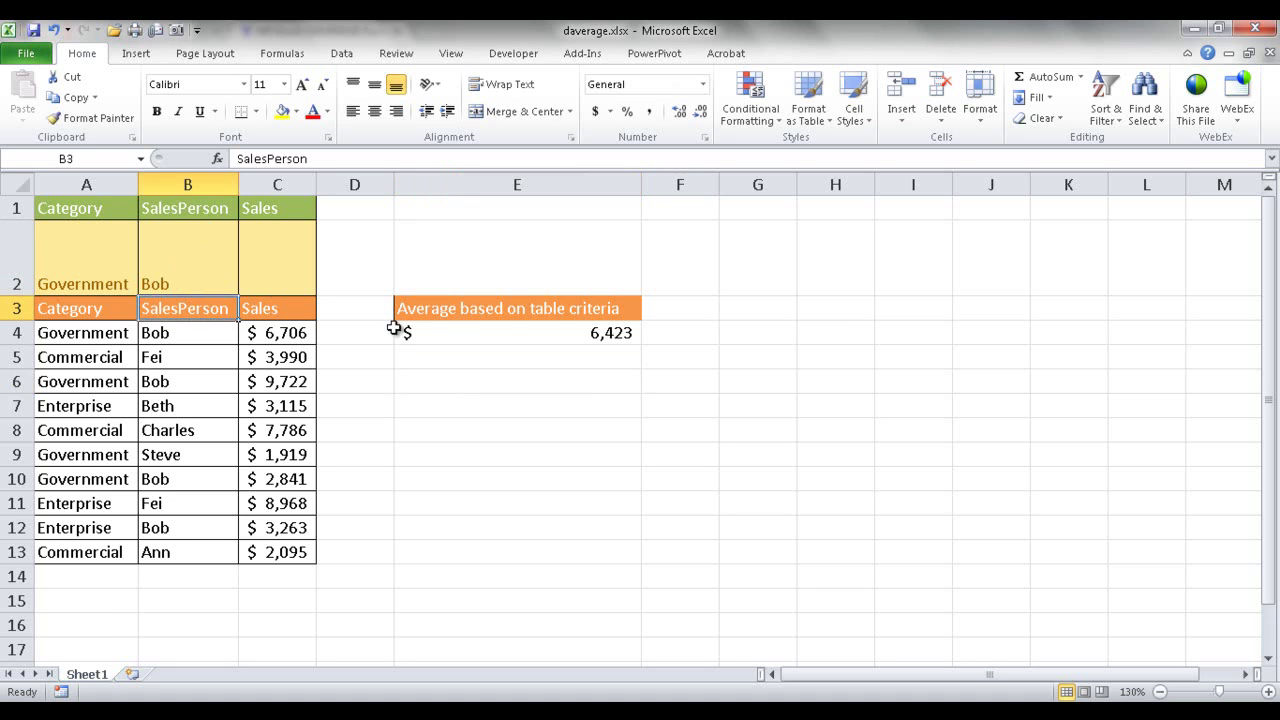
# Select the matching sales in C4, C6 and C10 to confirm the 6,423 average
pyautogui.click(272, 335)
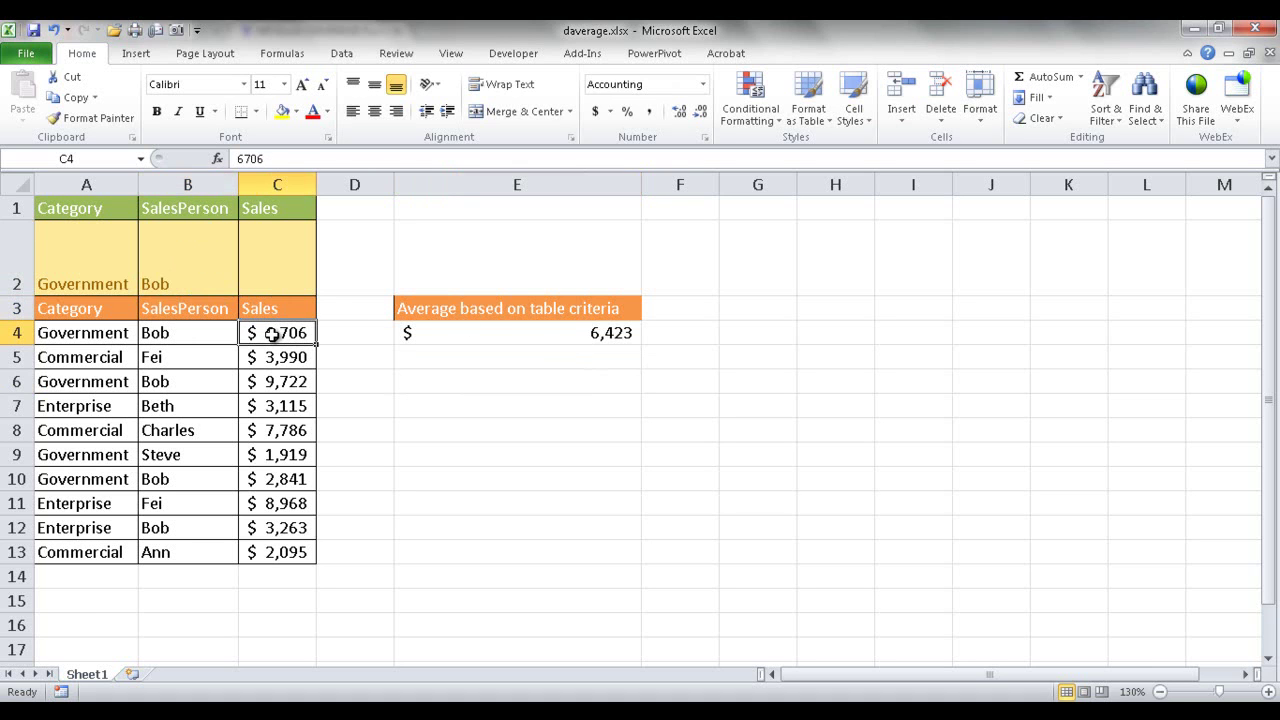
pyautogui.keyDown('ctrl'); pyautogui.click(275, 385); pyautogui.keyUp('ctrl')
pyautogui.keyDown('ctrl'); pyautogui.click(280, 482); pyautogui.keyUp('ctrl')
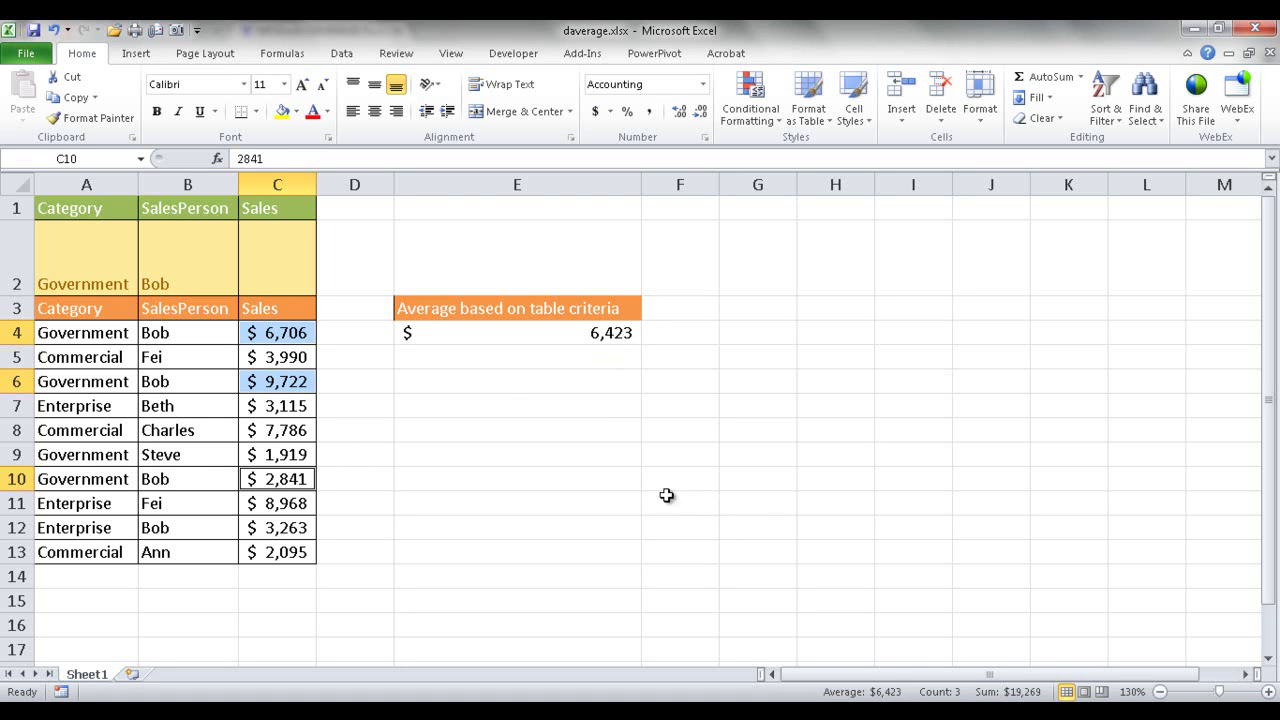
pyautogui.click(200, 276)
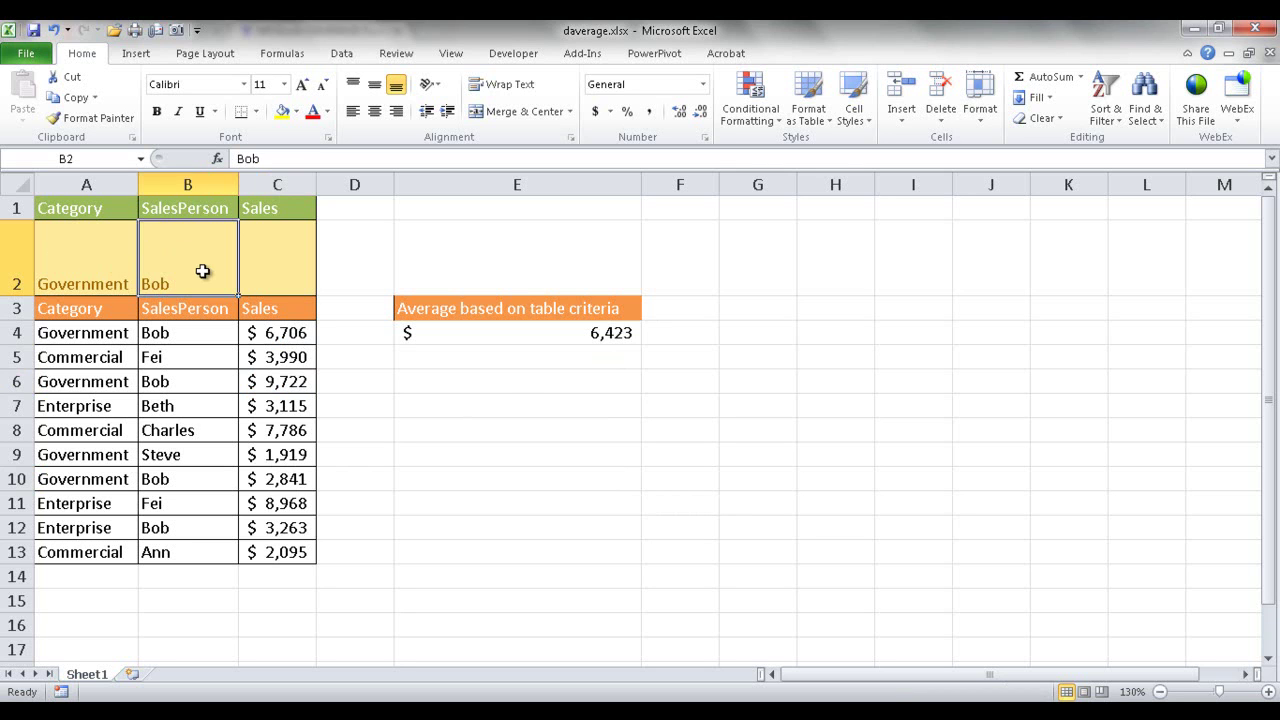
# Clear both criteria and enter the row-5 salesperson's name as the only criterion in B2
pyautogui.press('Delete')
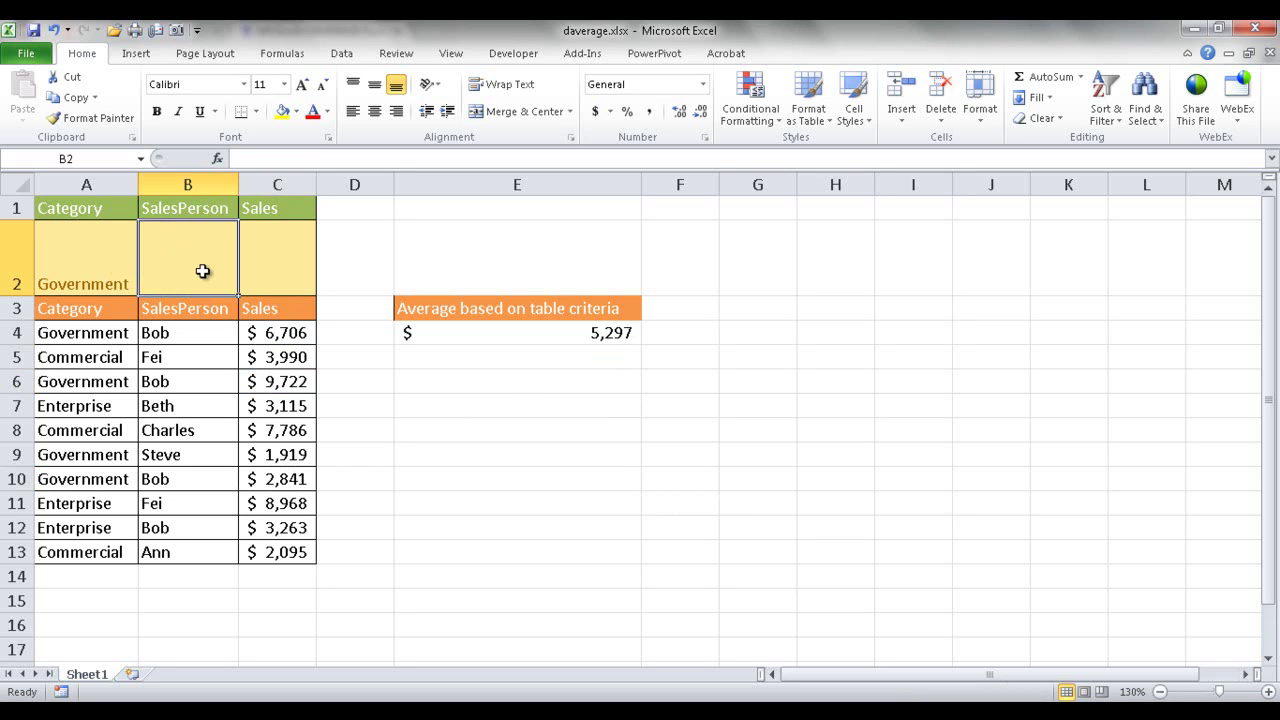
pyautogui.click(91, 272)
pyautogui.press('Delete')
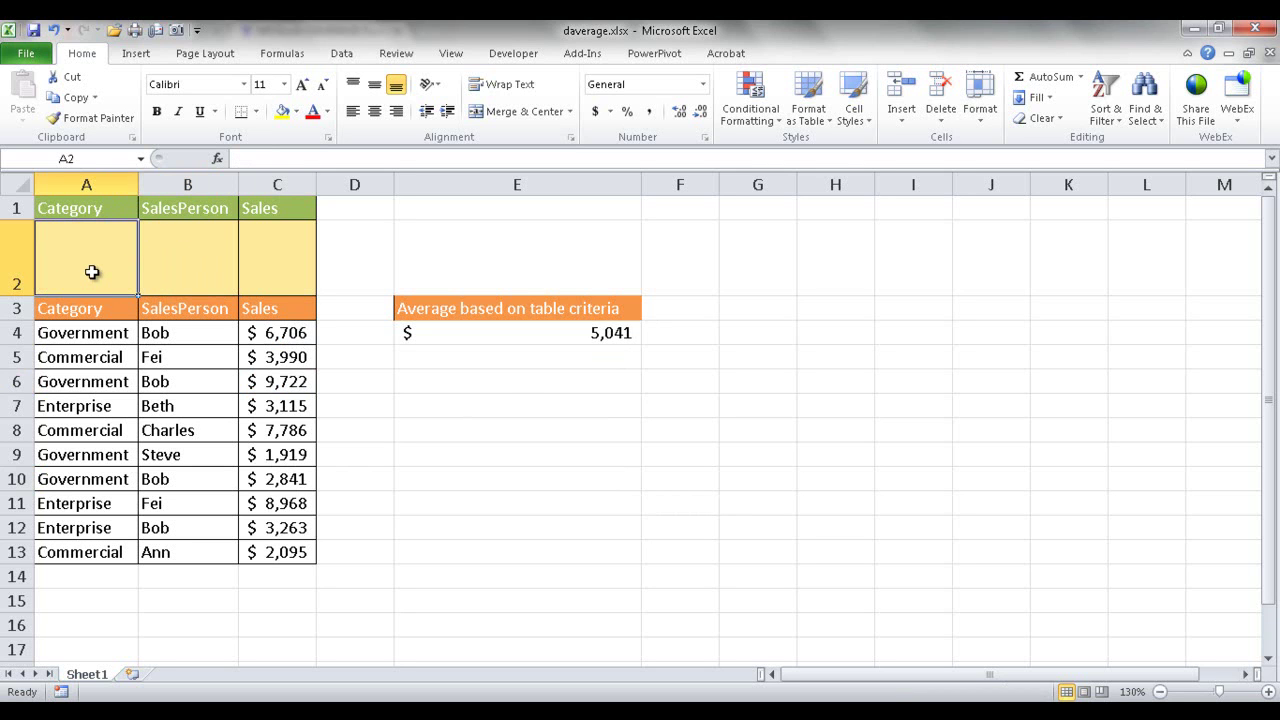
pyautogui.click(179, 268)
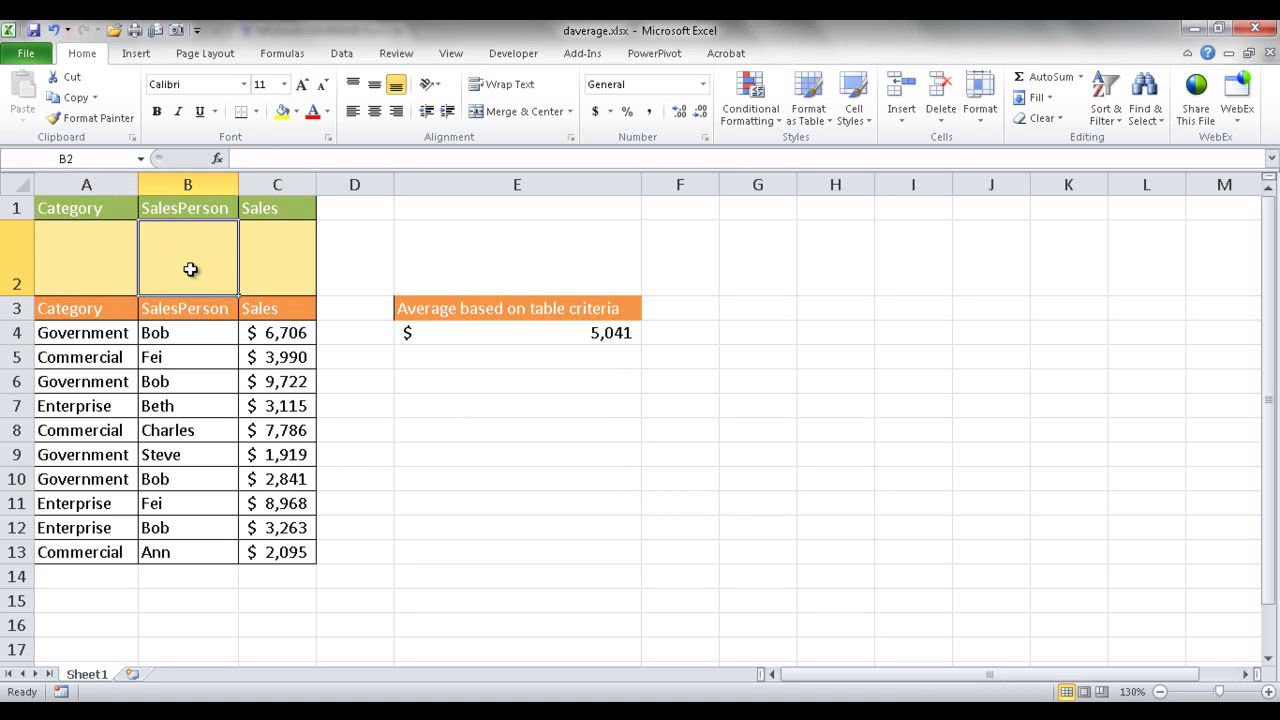
pyautogui.write('Fei')
pyautogui.press('Return')
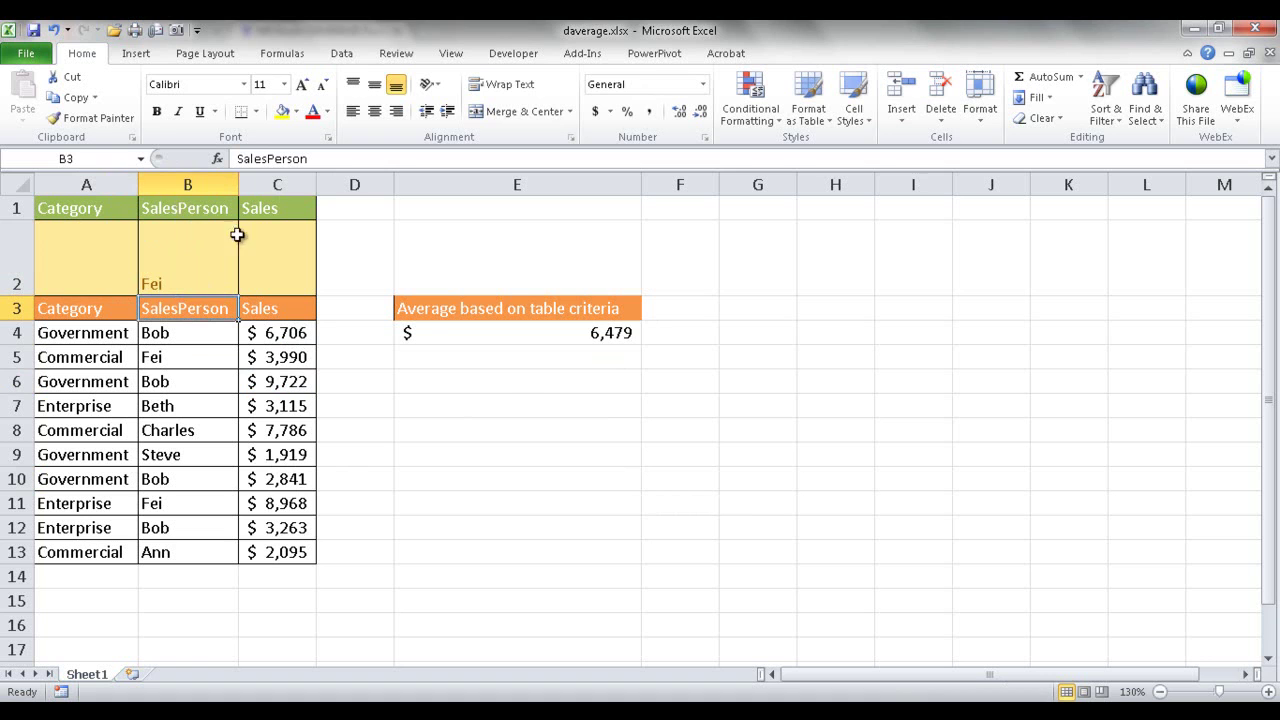
# Check the matching sales in C5 and C11 against 6,479, then clear B2
pyautogui.click(292, 357)
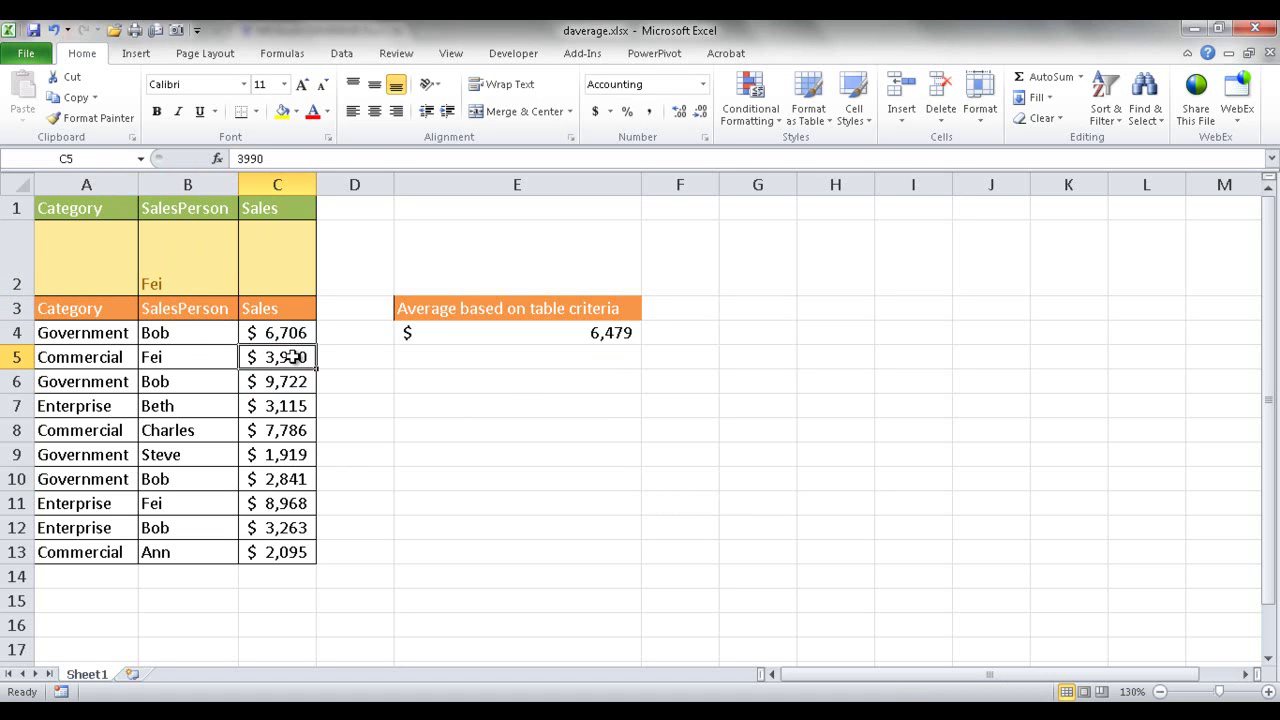
pyautogui.keyDown('ctrl'); pyautogui.click(275, 505); pyautogui.keyUp('ctrl')
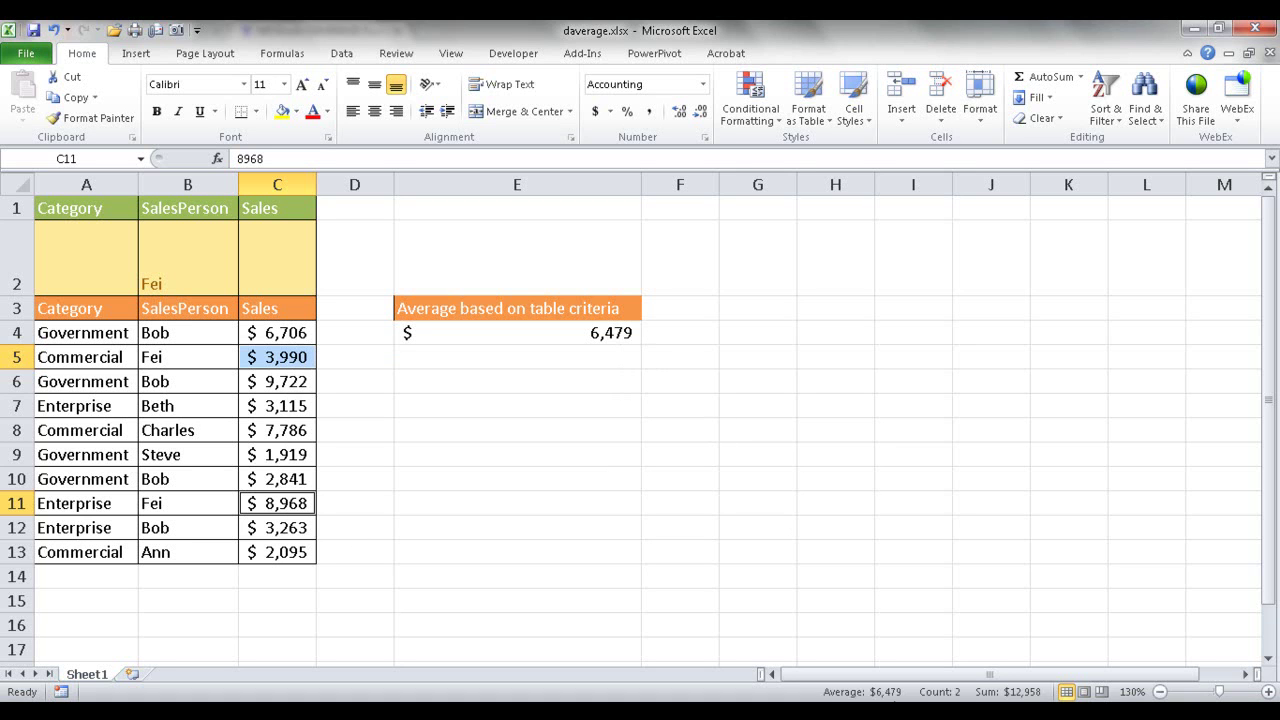
pyautogui.click(188, 266)
pyautogui.press('Delete')
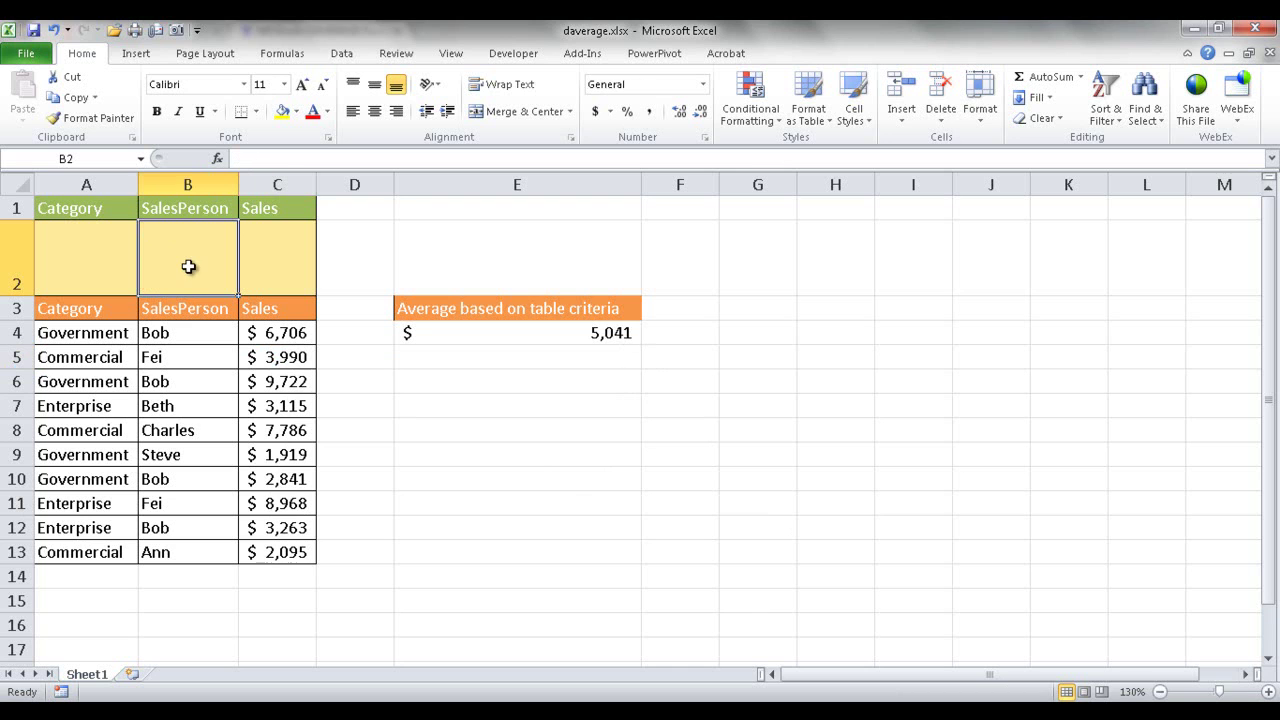
pyautogui.click(443, 429)
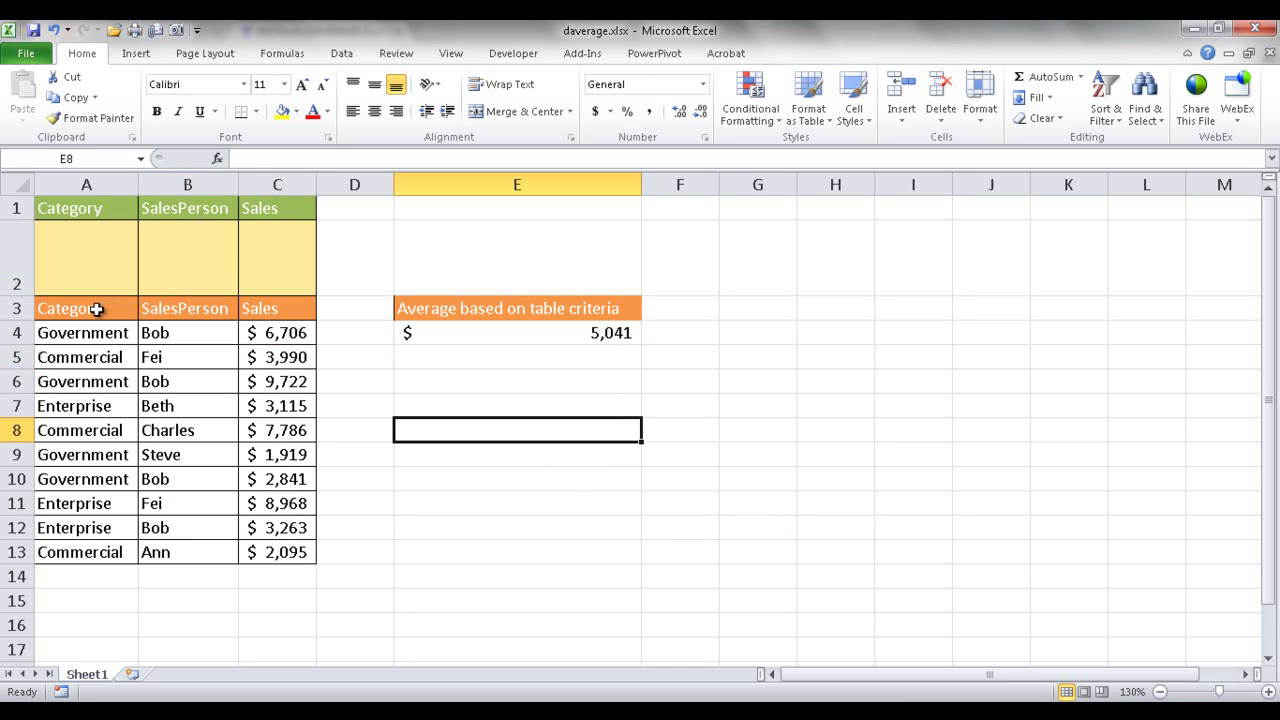
pyautogui.moveTo(95, 309); pyautogui.dragTo(263, 543)
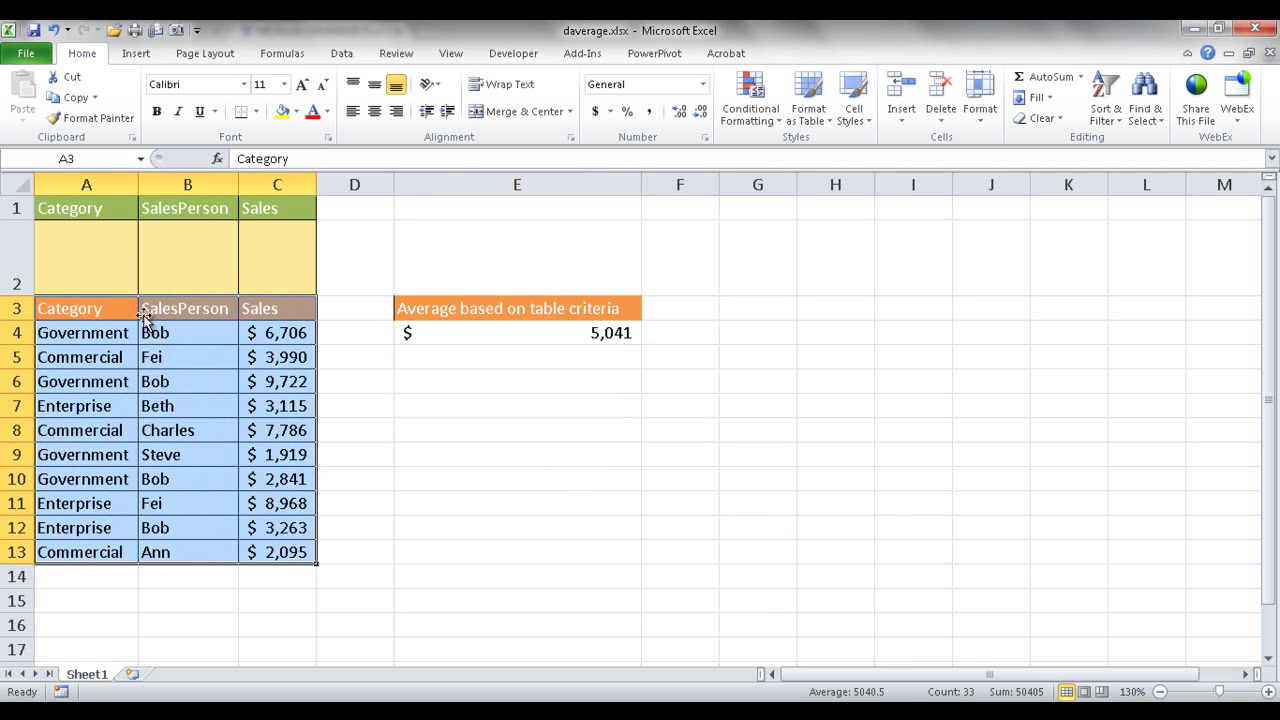
pyautogui.click(94, 205)
pyautogui.moveTo(94, 205); pyautogui.dragTo(277, 237)
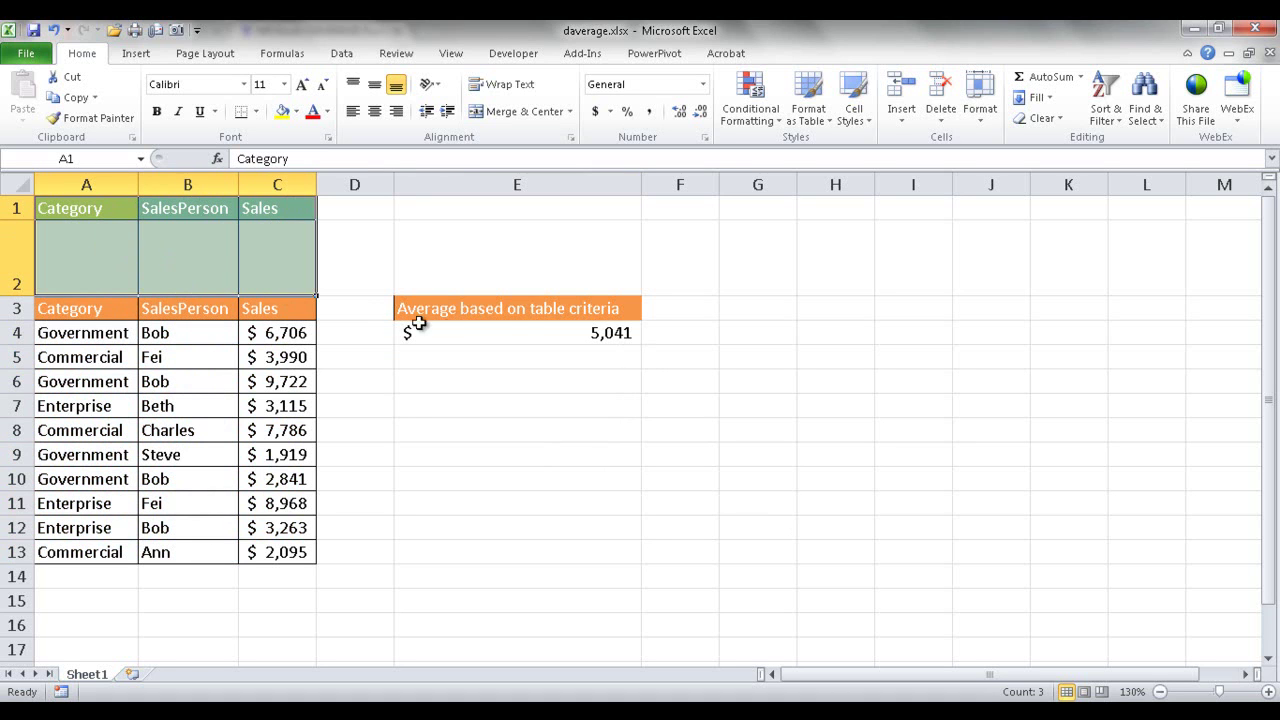
pyautogui.click(534, 330)
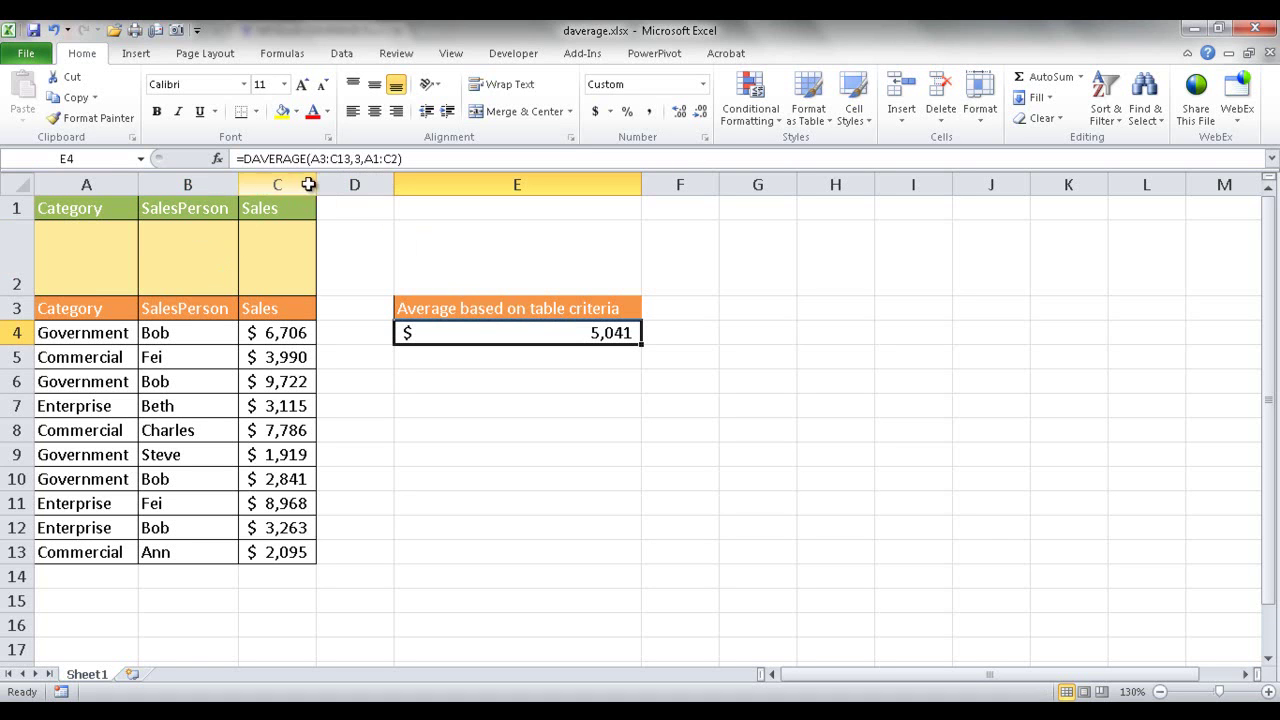
pyautogui.click(55, 311)
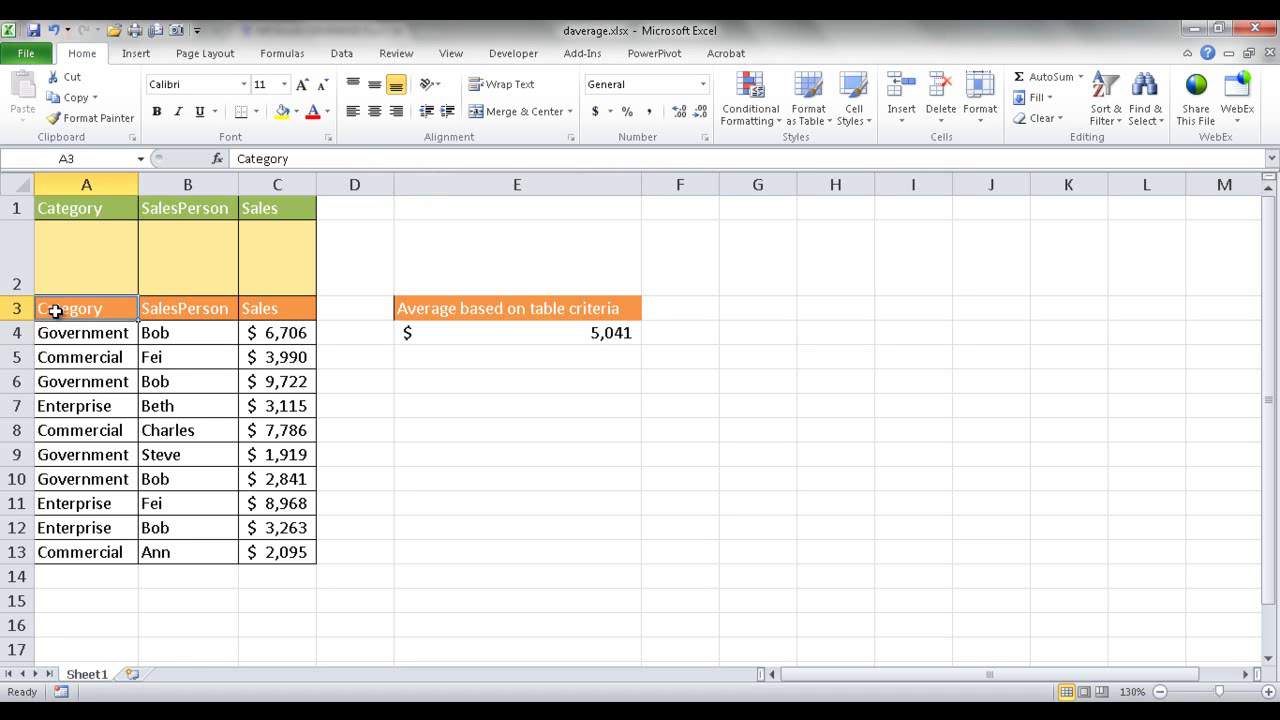
pyautogui.click(295, 561)
pyautogui.click(438, 334)
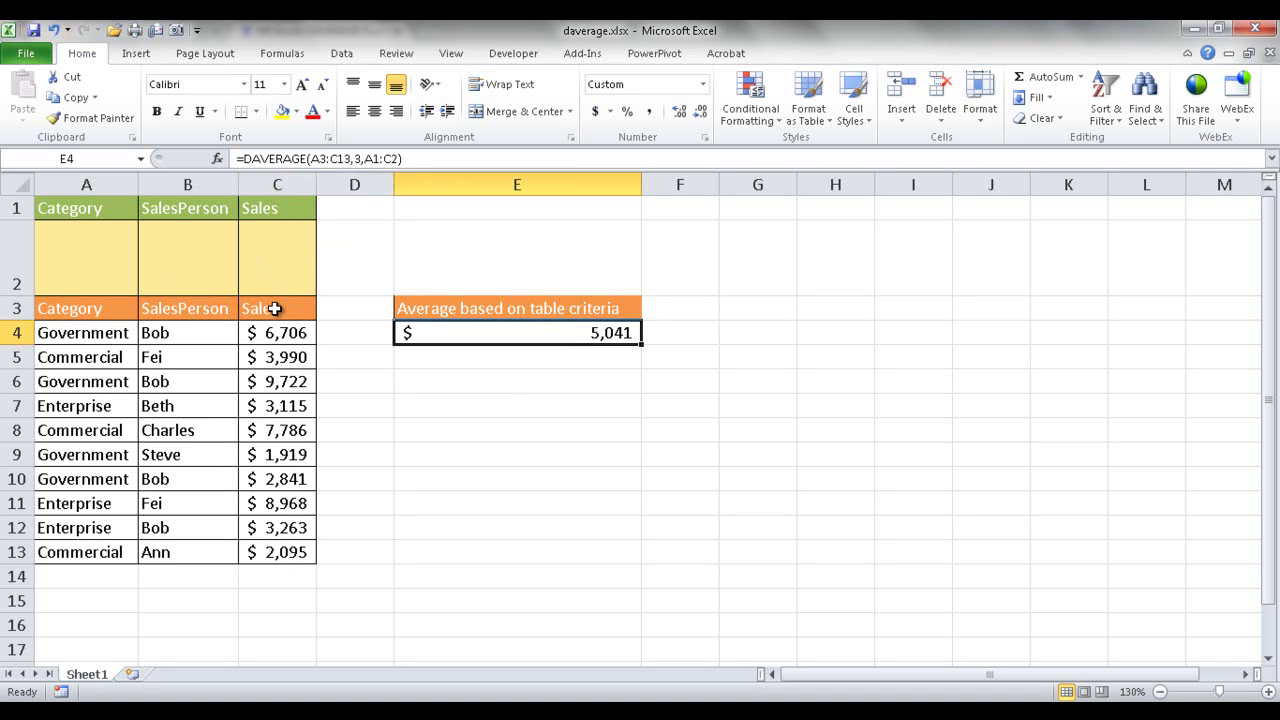
# Replace the field argument 3 in E4's DAVERAGE formula with "Sales"
pyautogui.click(362, 158)
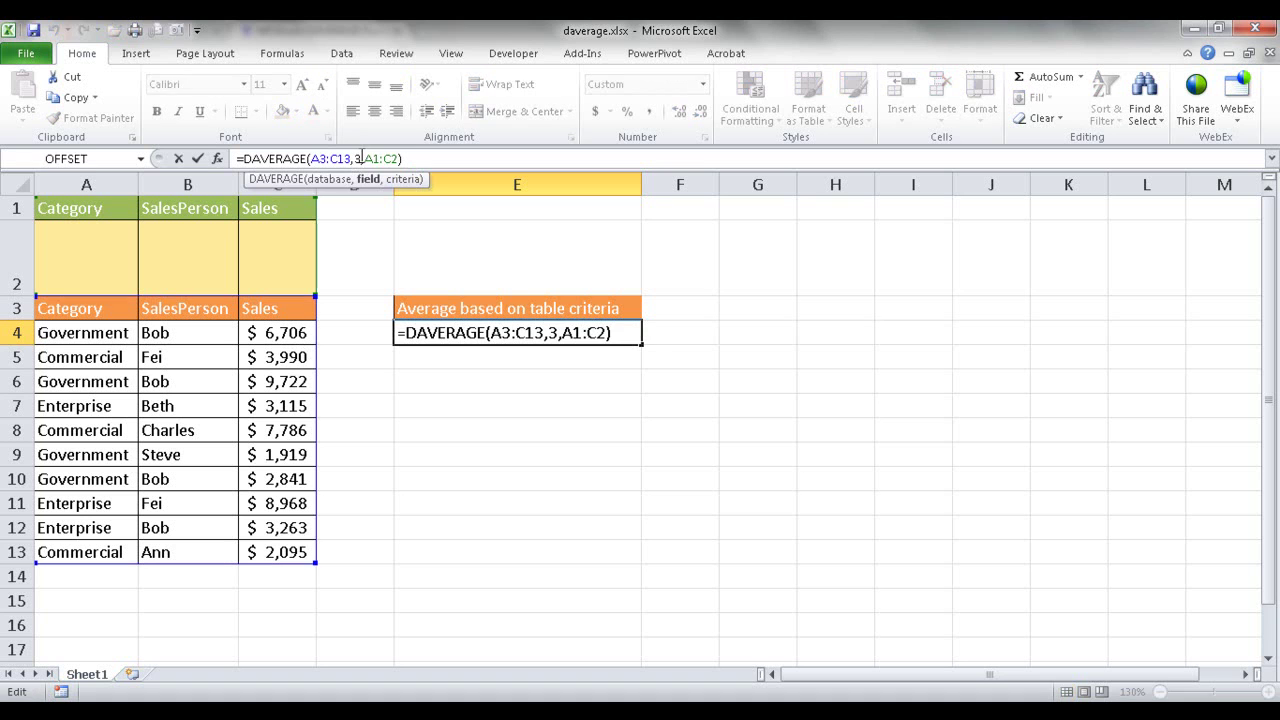
pyautogui.press('BackSpace')
pyautogui.write('"Sales')
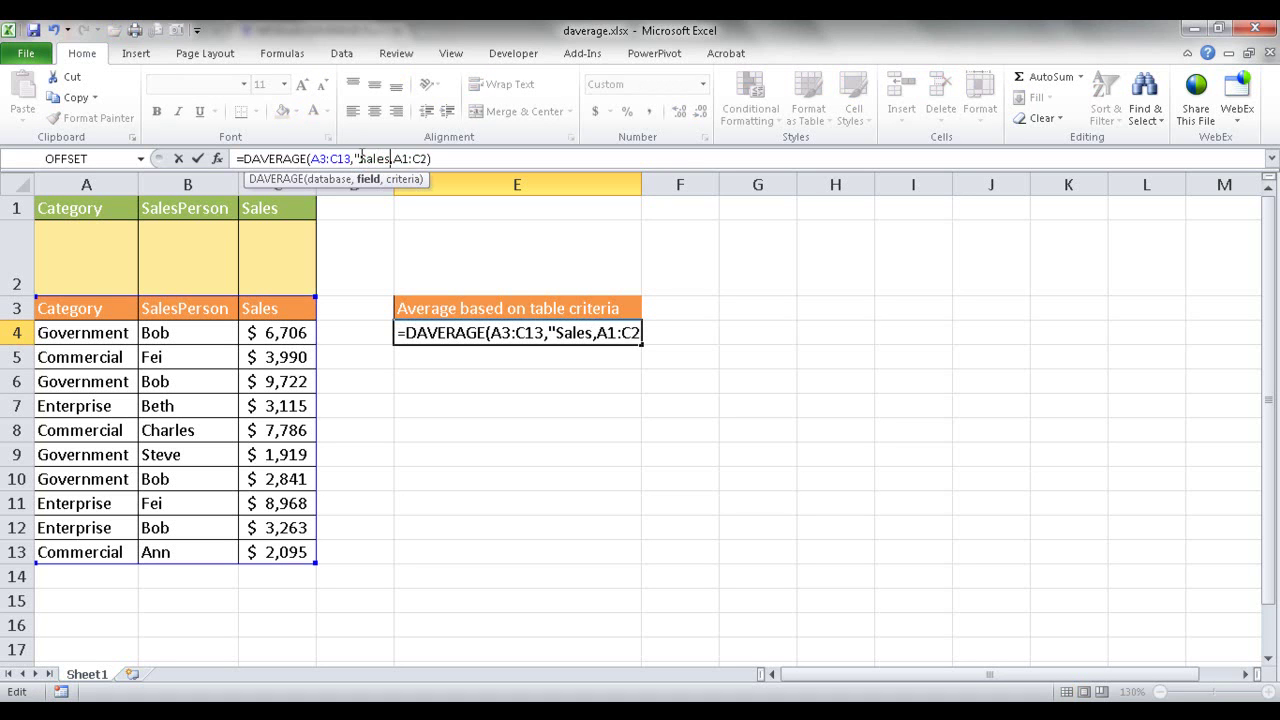
pyautogui.write('"')
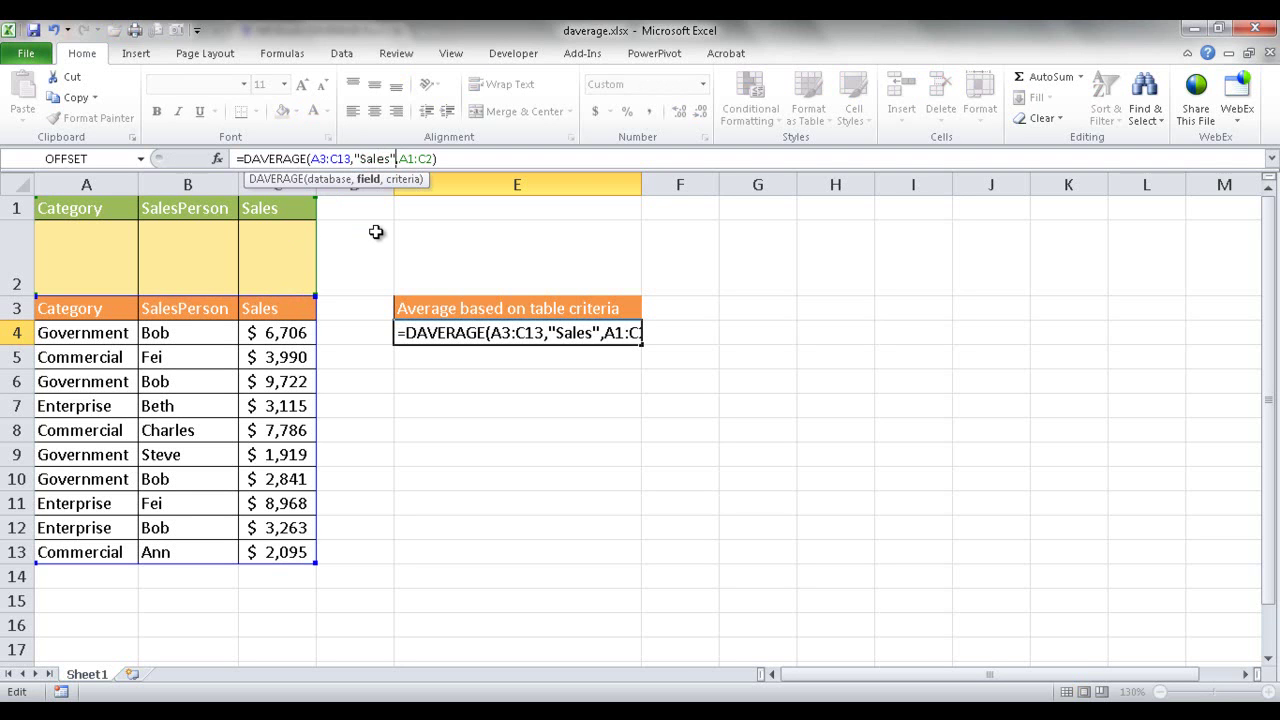
pyautogui.hotkey('ctrl', 'Return')
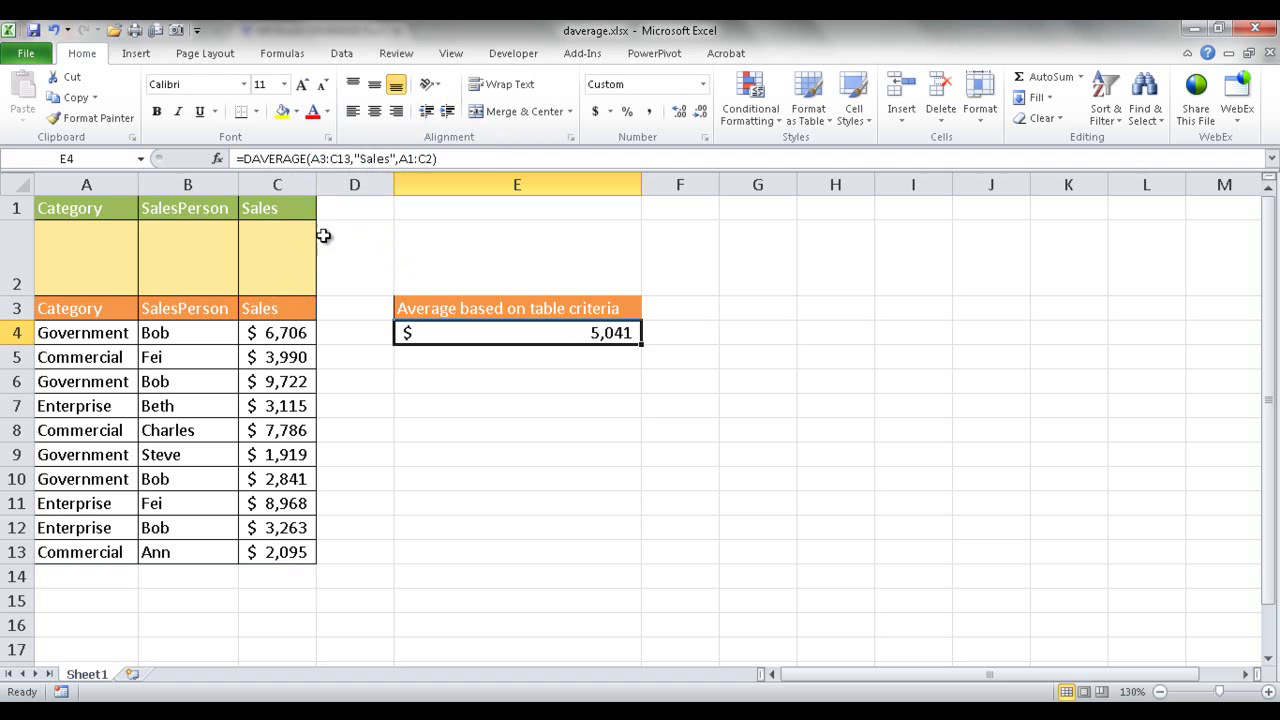
# Enter the first listed salesperson's name as the SalesPerson criterion in B2
pyautogui.click(191, 264)
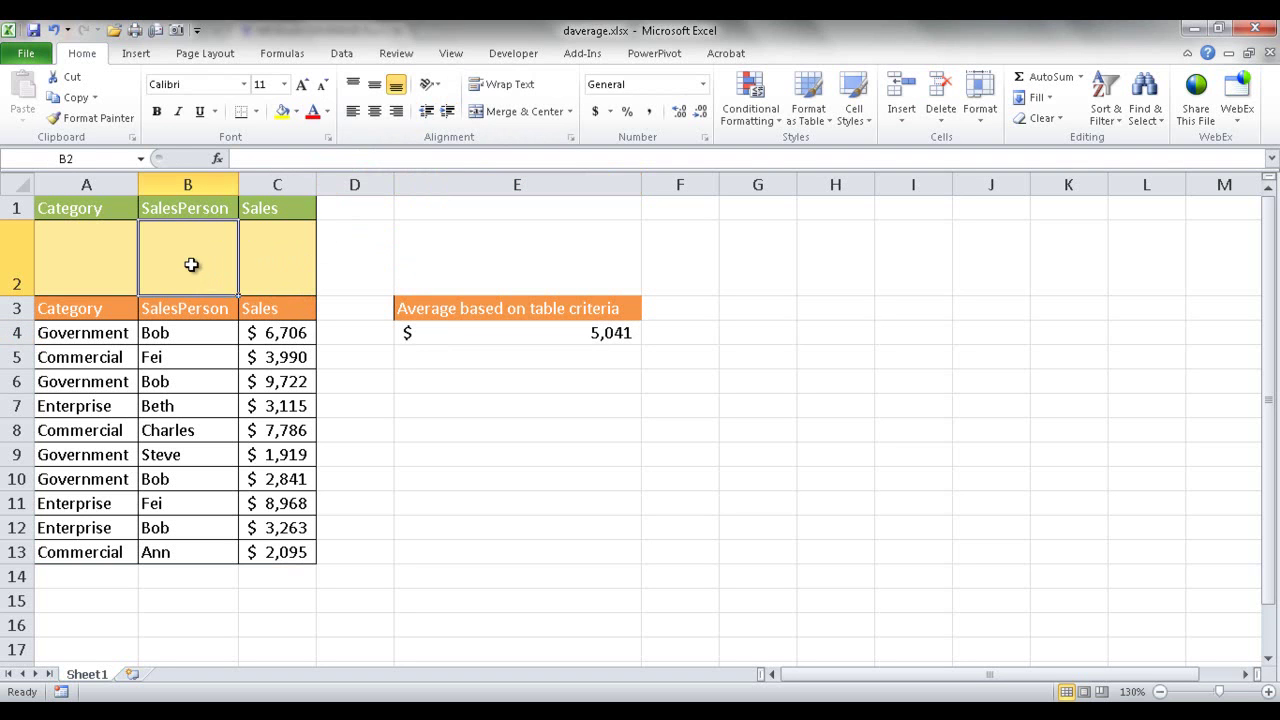
pyautogui.write('ob')
pyautogui.press('Return')
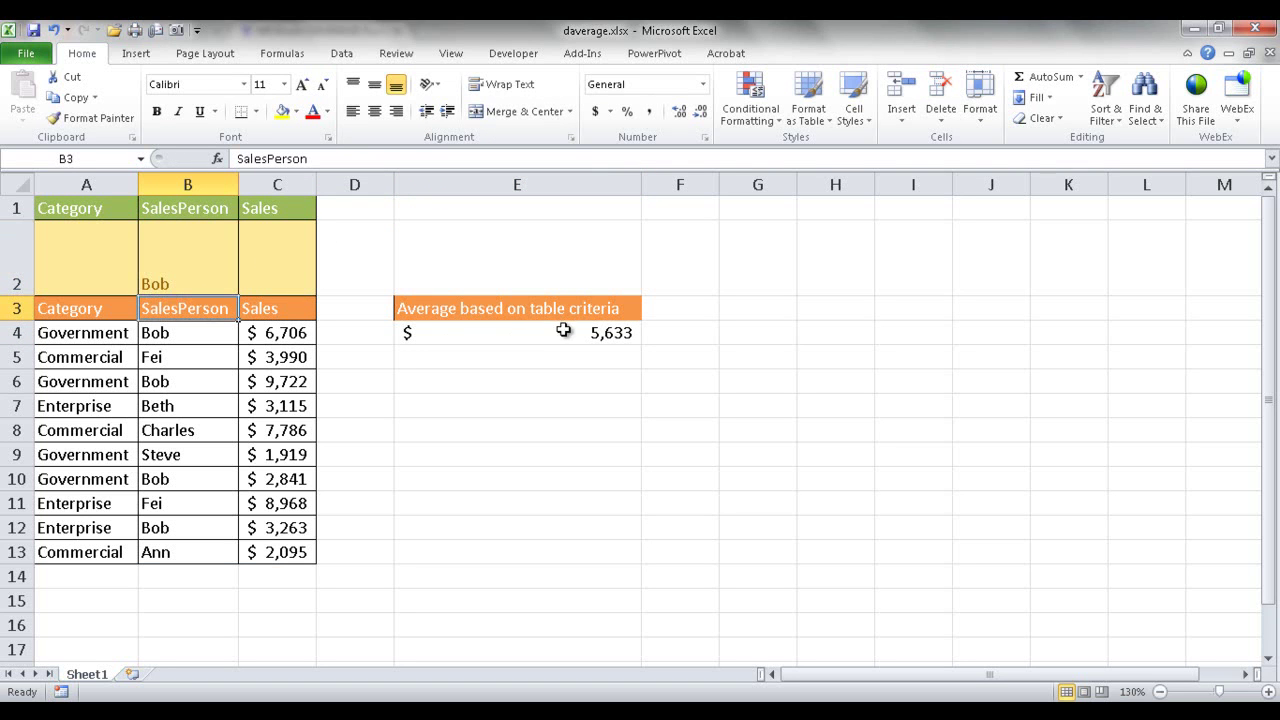
# Select that salesperson's sales in C4, C6, C10 and C12, then compare with E4's 5,633
pyautogui.click(298, 333)
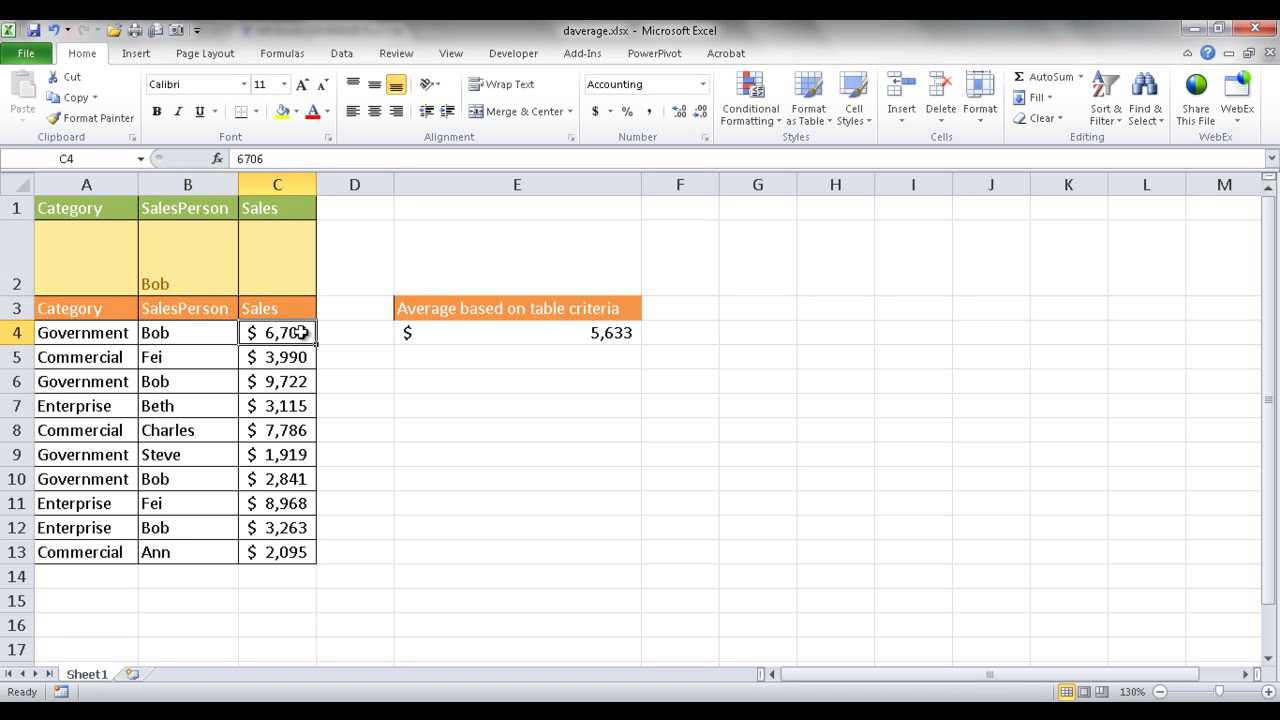
pyautogui.keyDown('ctrl'); pyautogui.click(286, 381); pyautogui.keyUp('ctrl')
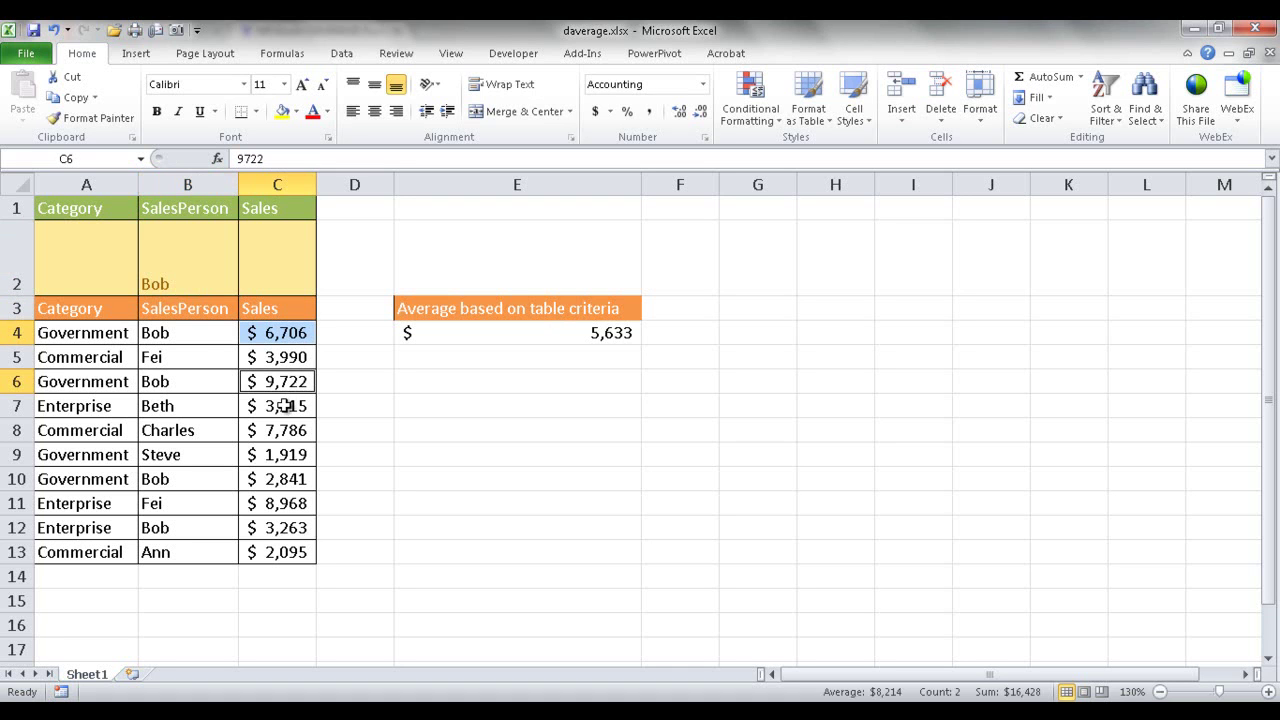
pyautogui.keyDown('ctrl'); pyautogui.click(270, 478); pyautogui.keyUp('ctrl')
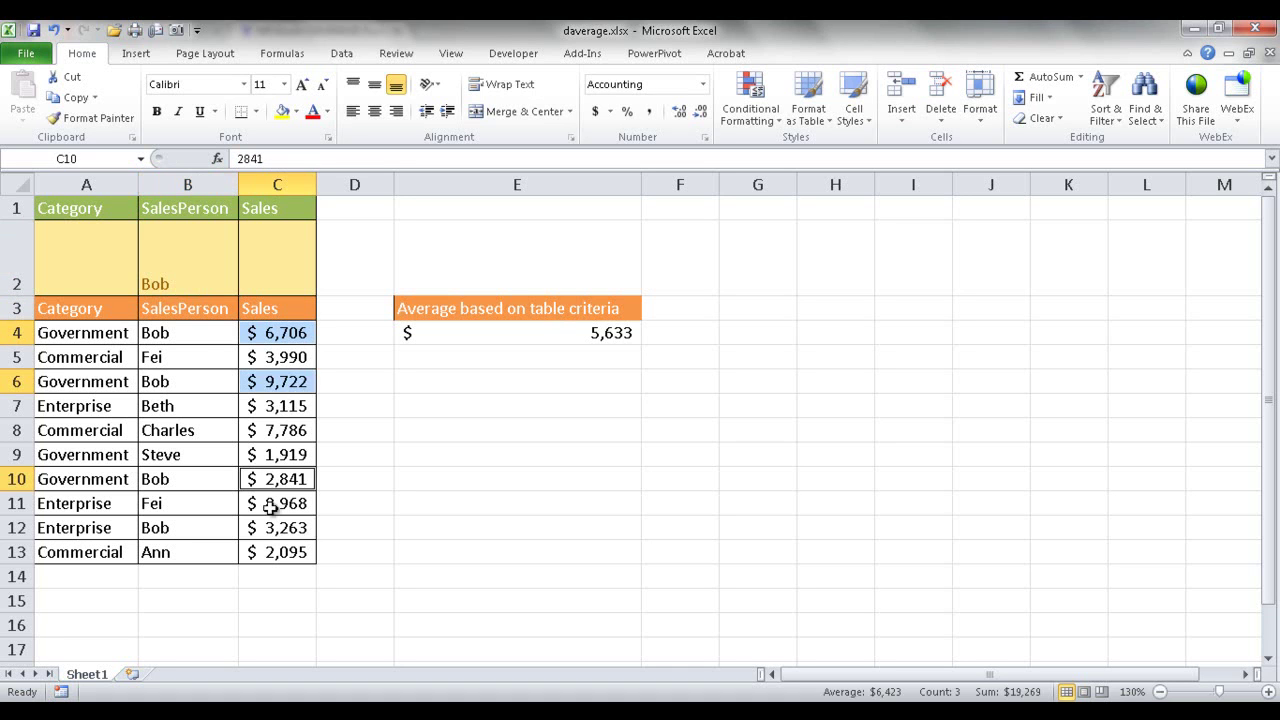
pyautogui.keyDown('ctrl'); pyautogui.click(269, 528); pyautogui.keyUp('ctrl')
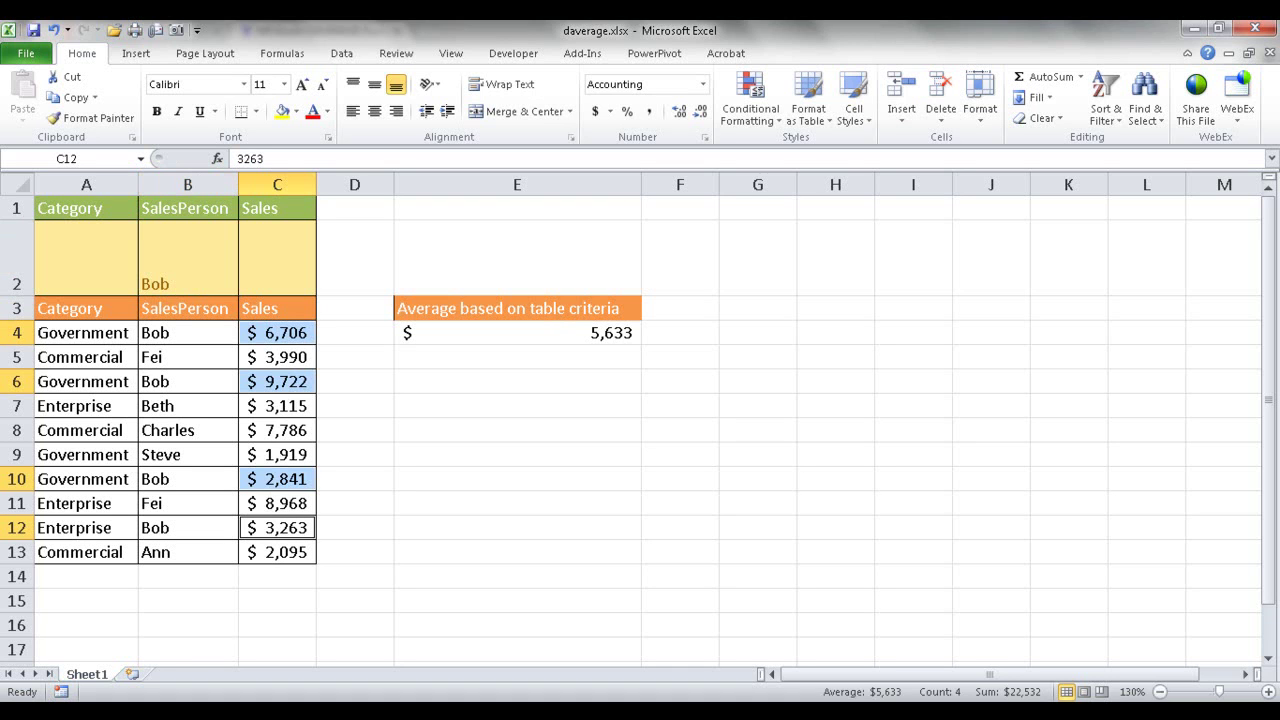
pyautogui.click(578, 332)
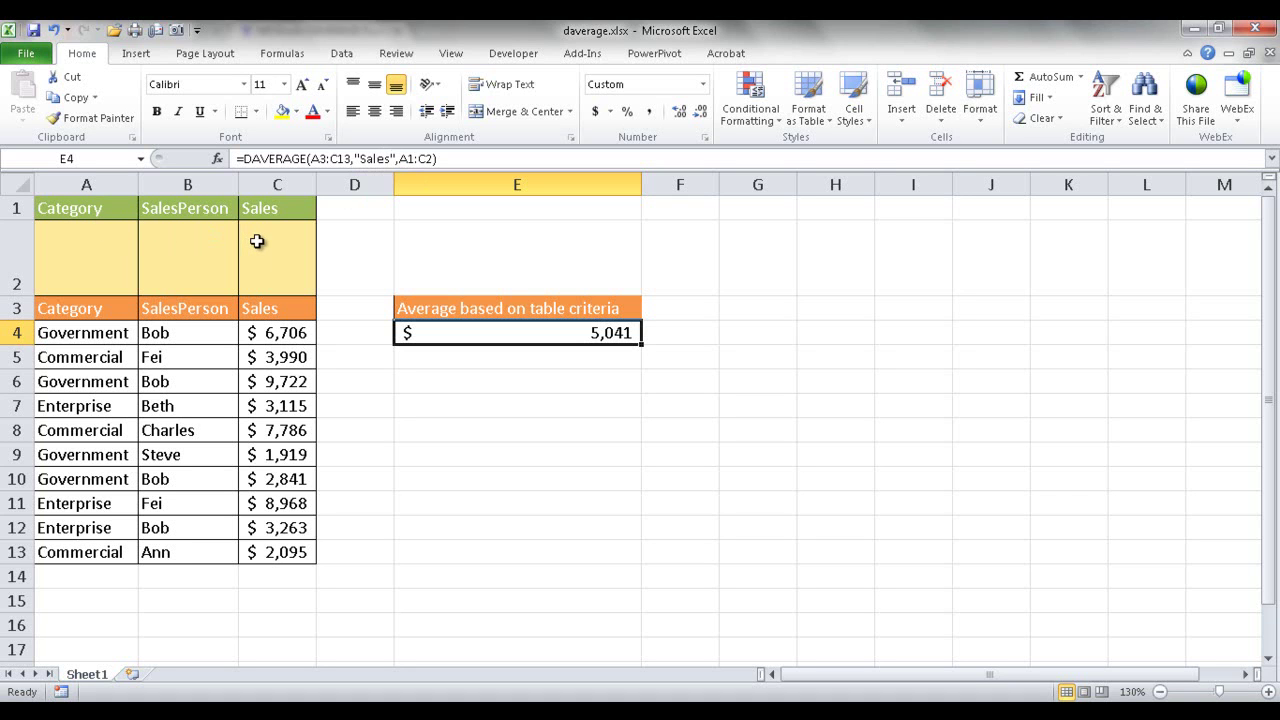
# Start typing a Government category in A2, then cancel the entry so A2 stays empty
pyautogui.click(84, 258)
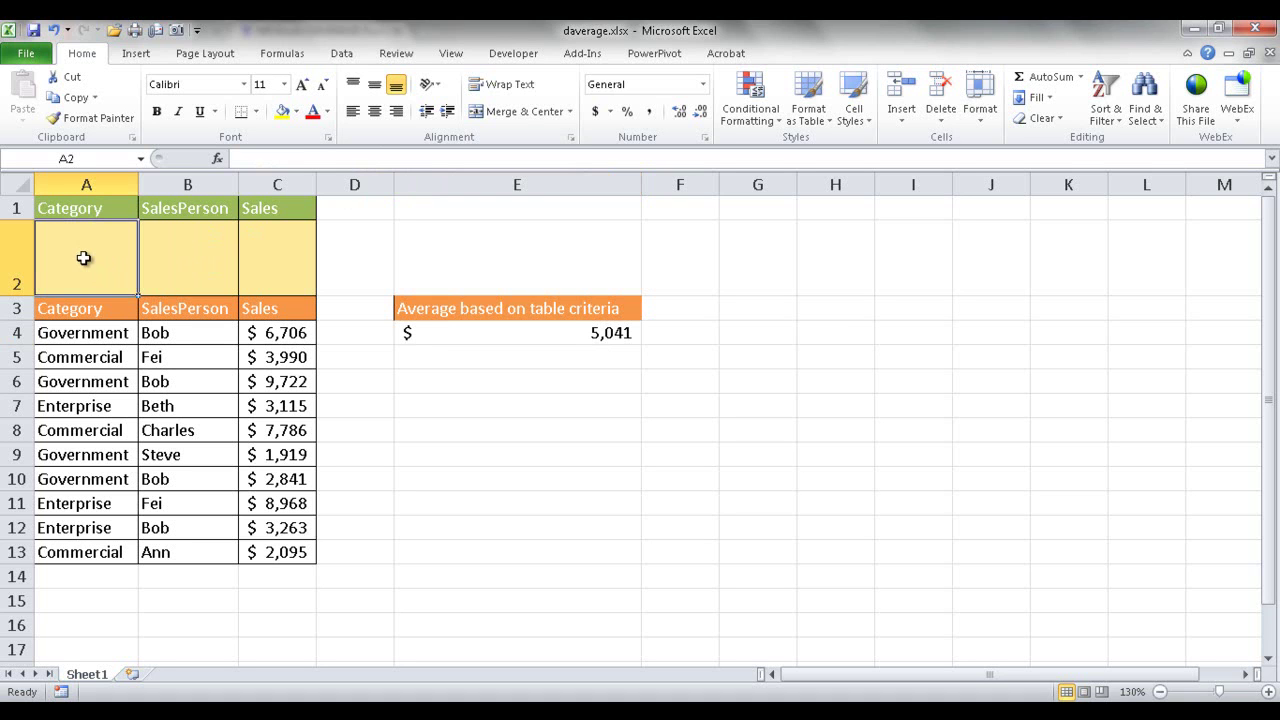
pyautogui.write('go')
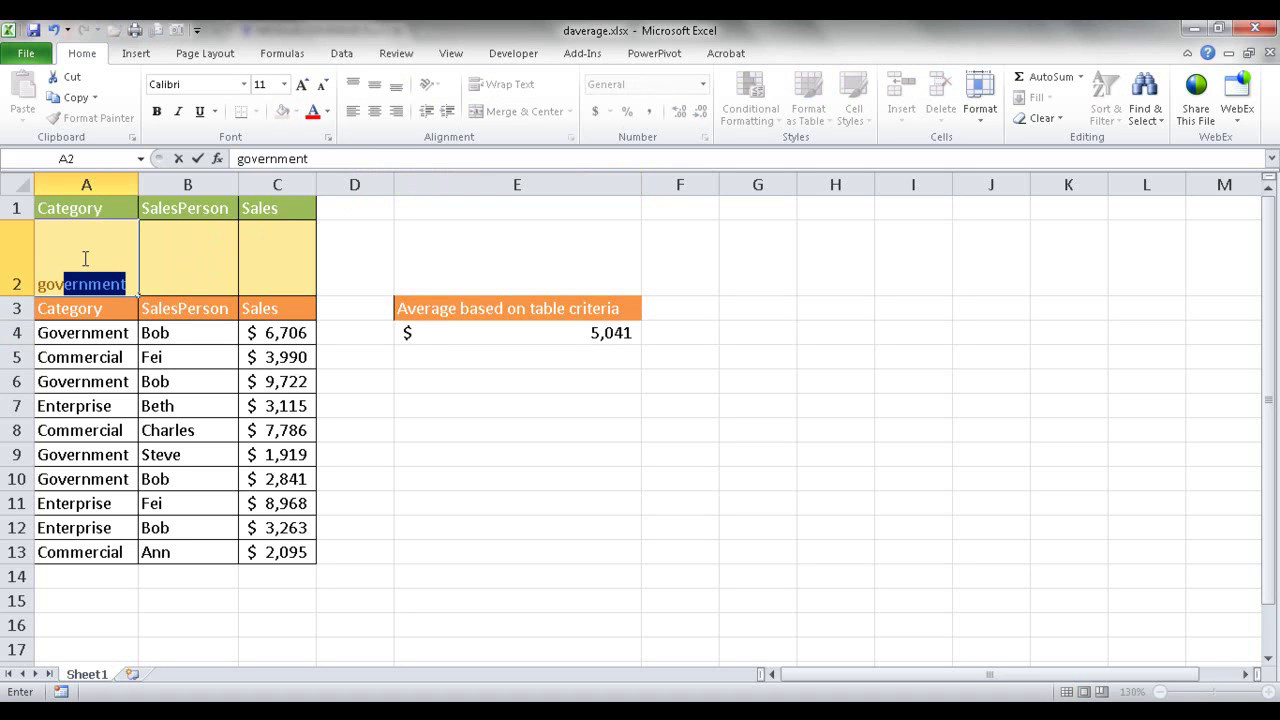
pyautogui.write('v')
pyautogui.press('BackSpace')
pyautogui.press('BackSpace')
pyautogui.press('BackSpace')
pyautogui.press('Escape')
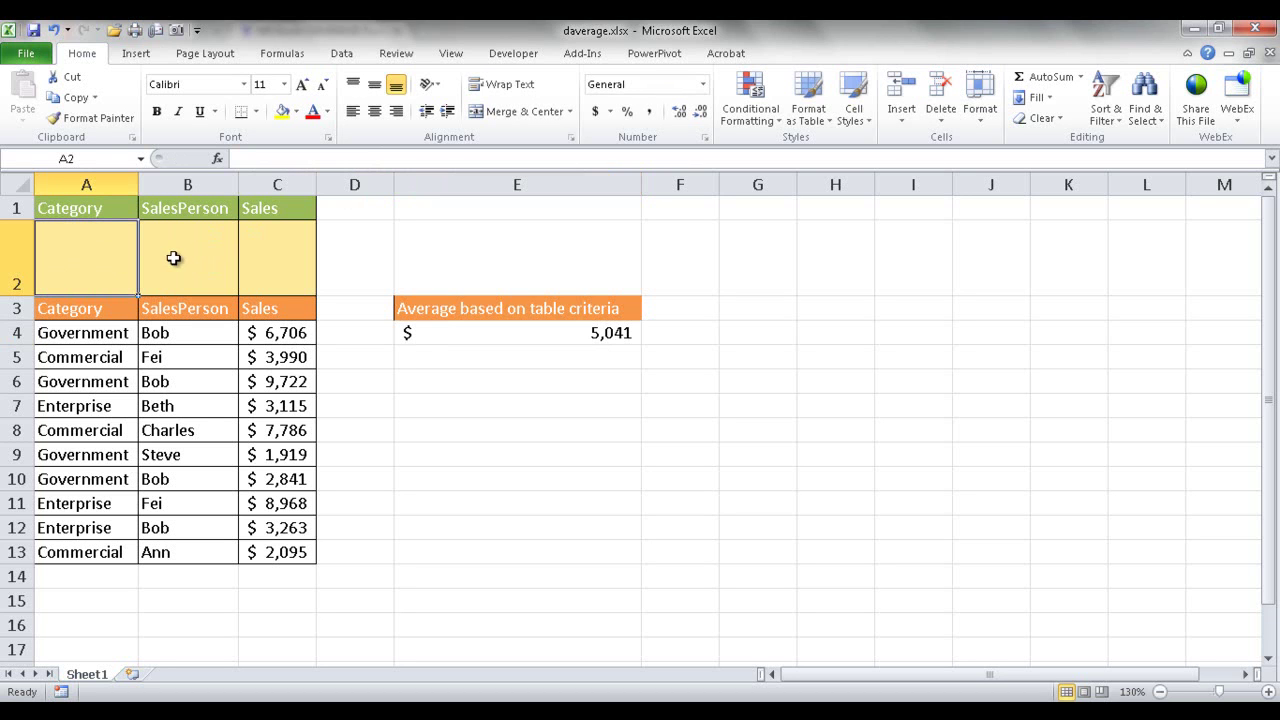
# View A2's Pick From Drop-down List categories without choosing one, then select header row 3
pyautogui.rightClick(103, 263)
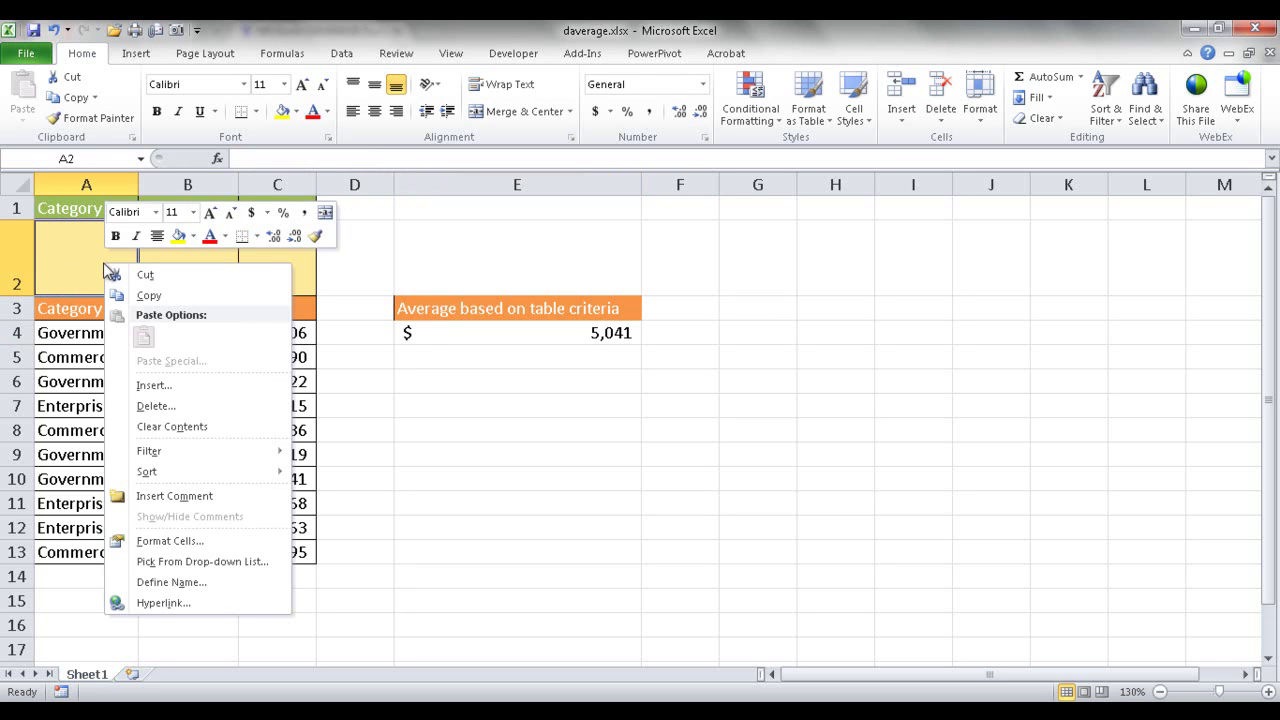
pyautogui.click(204, 562)
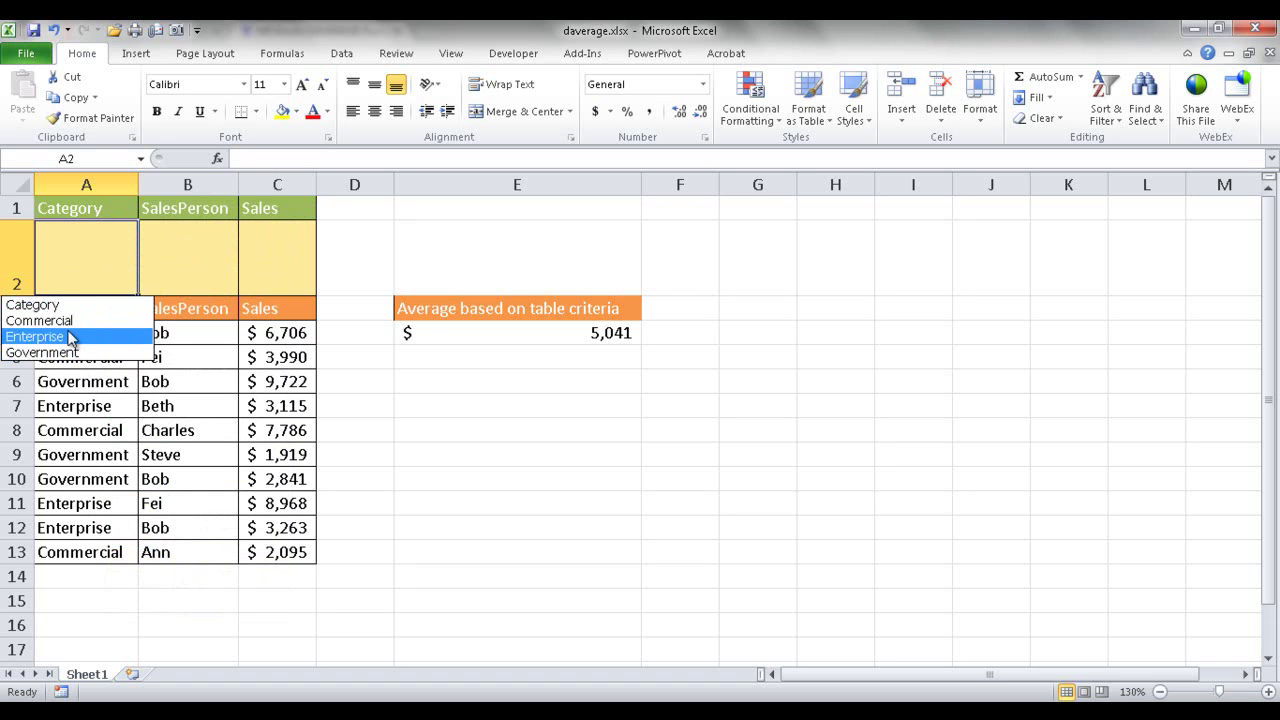
pyautogui.press('Escape')
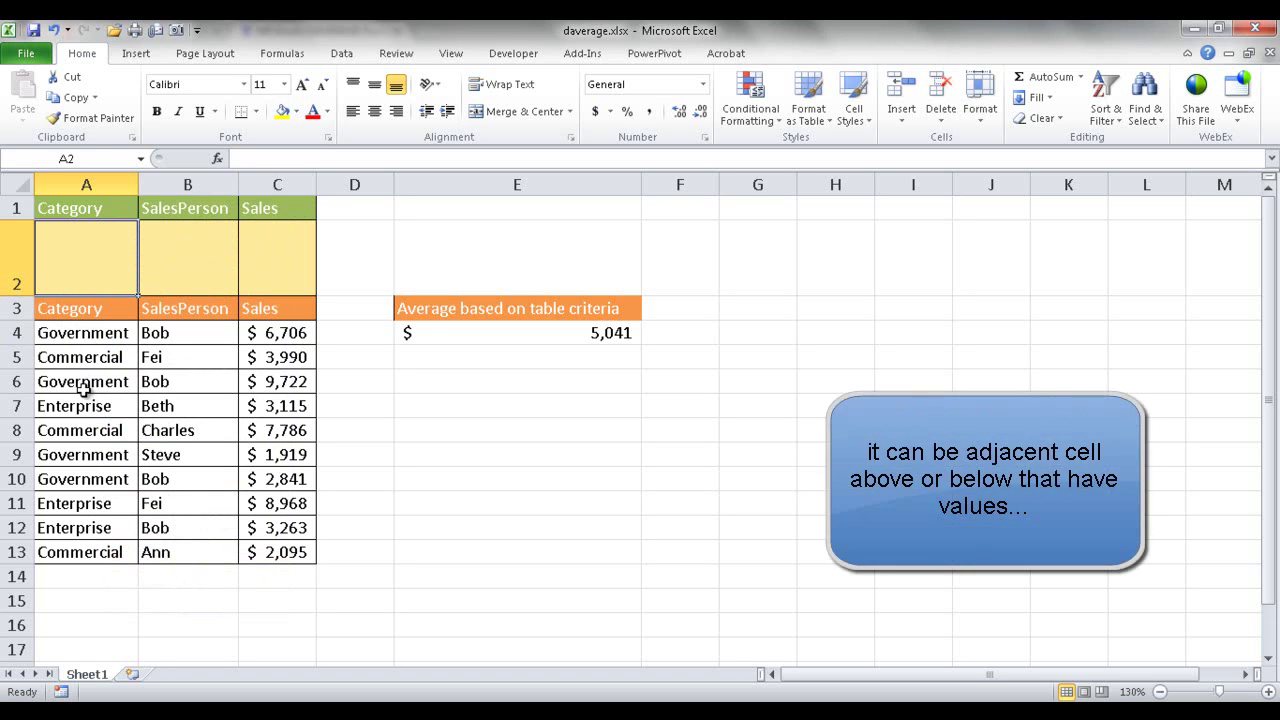
pyautogui.rightClick(76, 262)
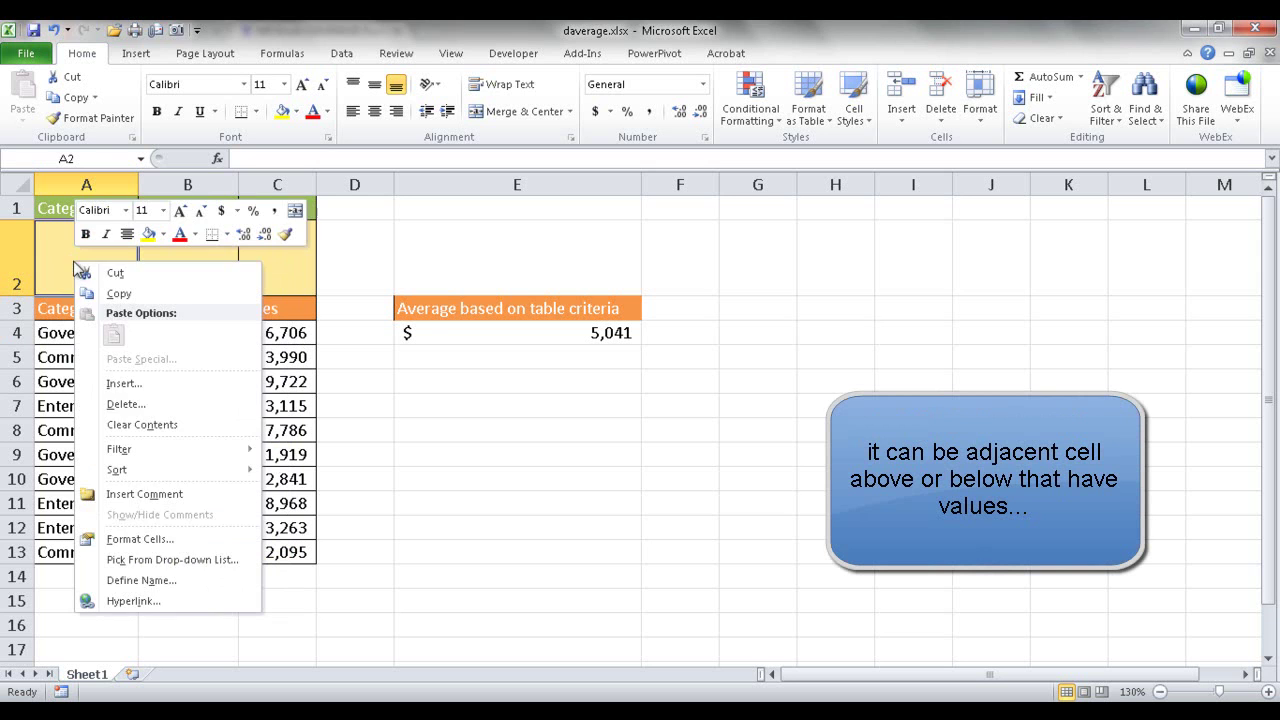
pyautogui.click(160, 560)
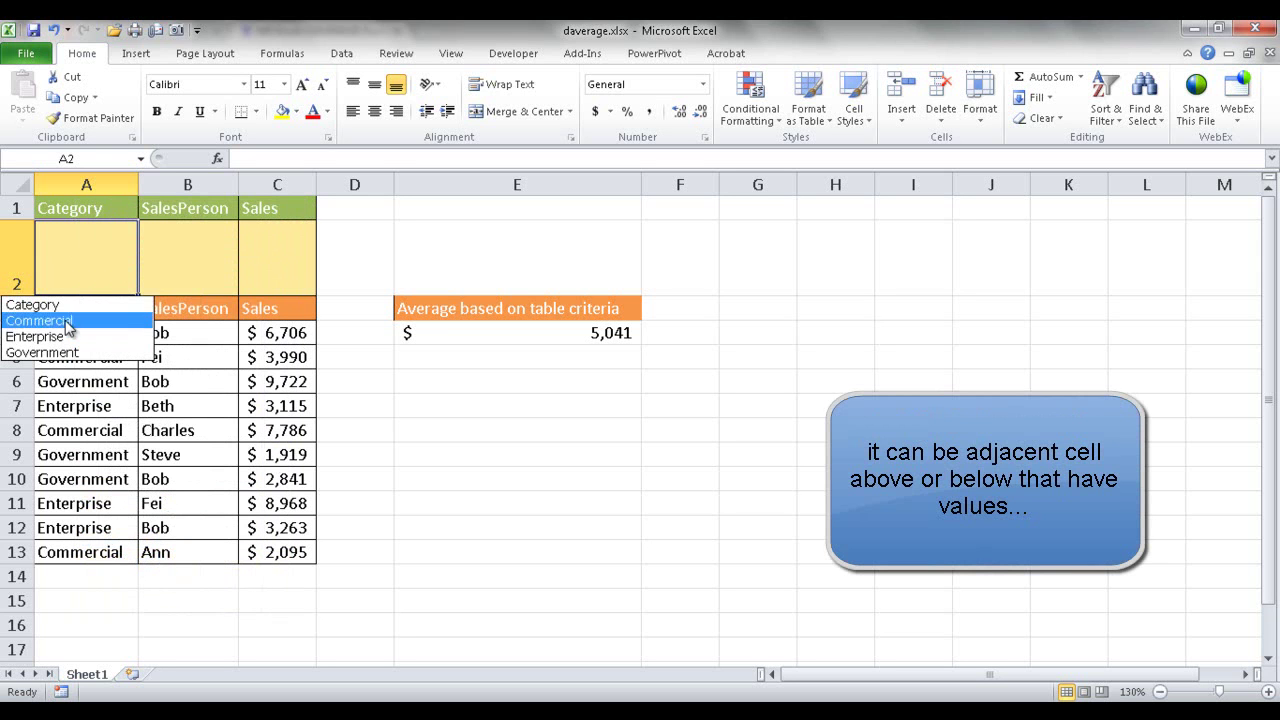
pyautogui.click(55, 283)
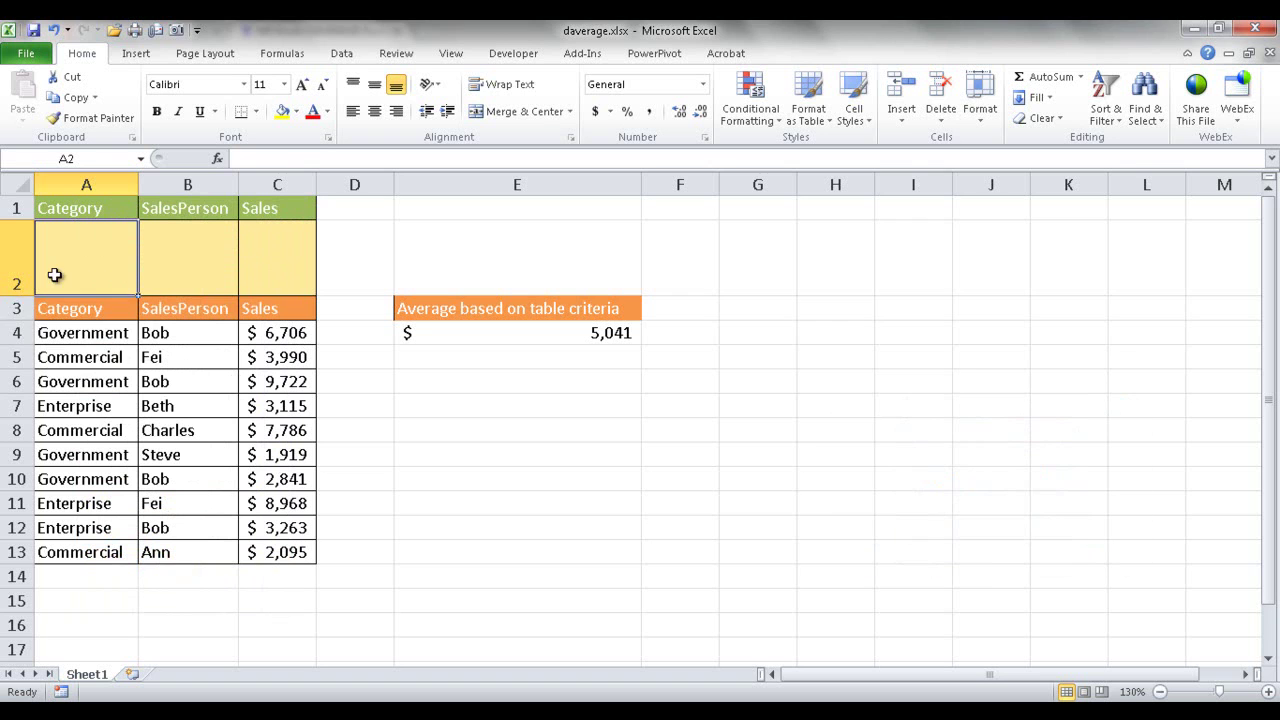
pyautogui.click(16, 308)
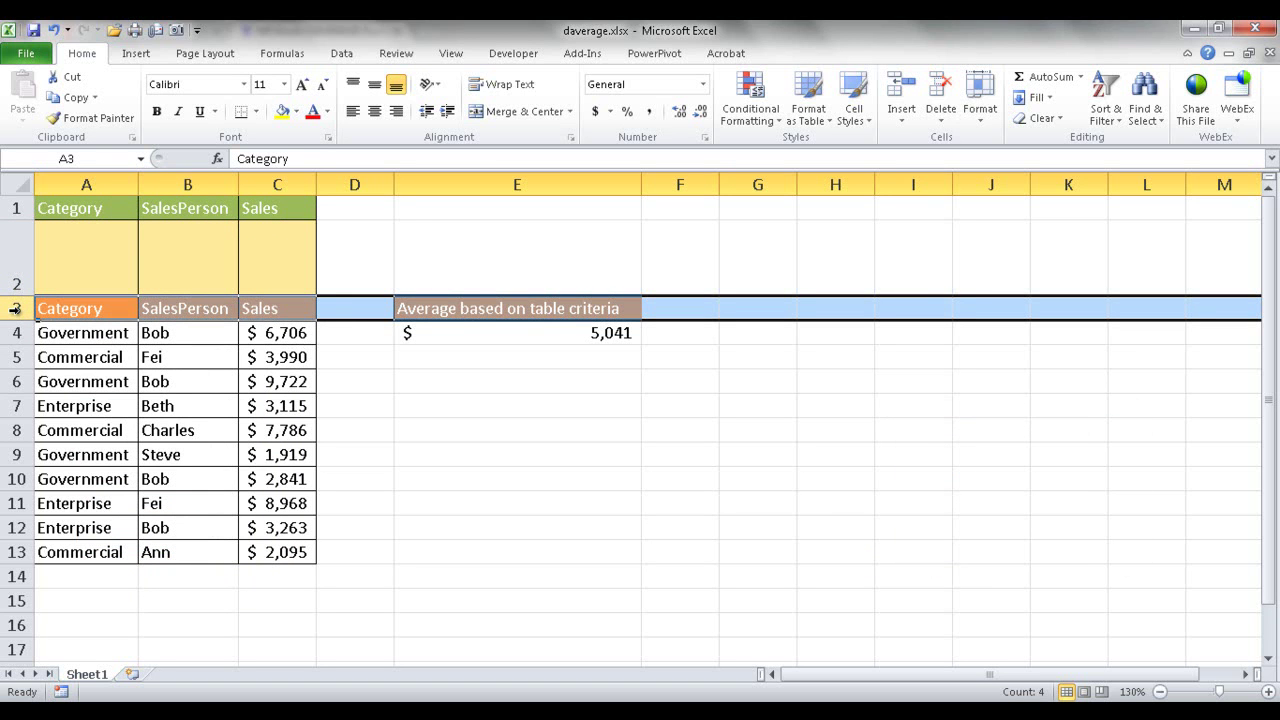
pyautogui.hotkey('ctrl', 'shift', '+')
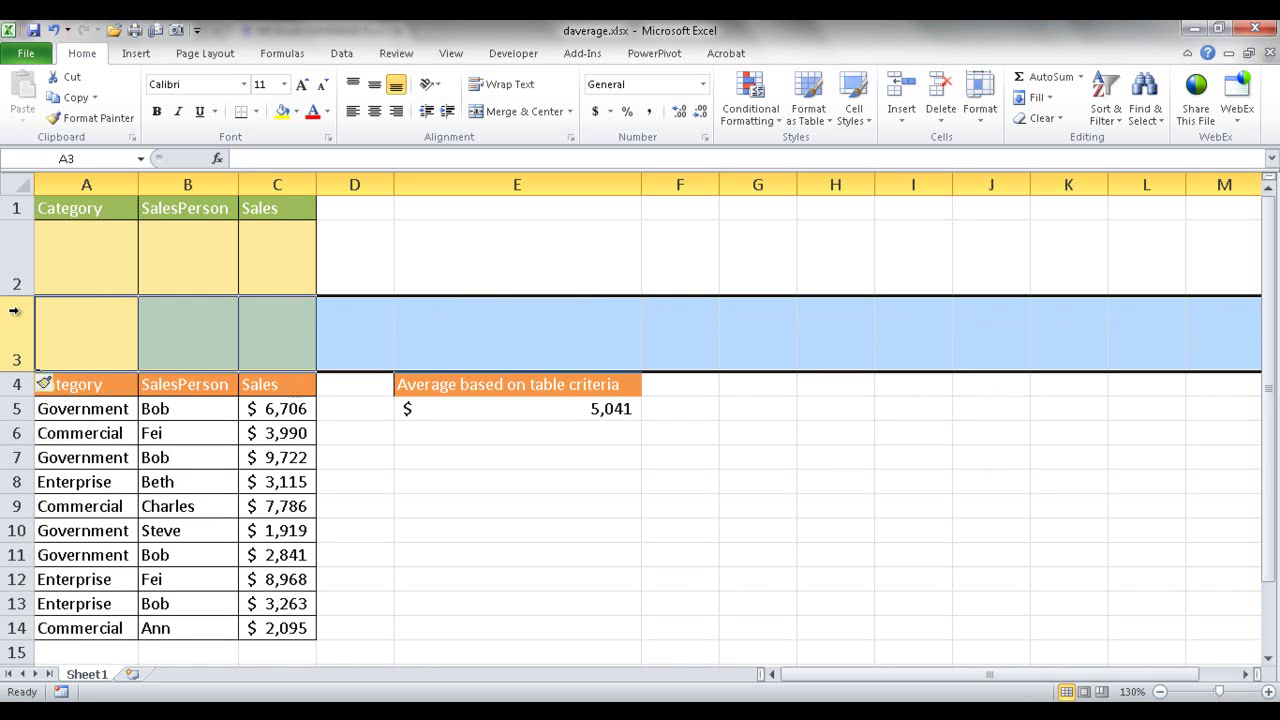
pyautogui.click(94, 337)
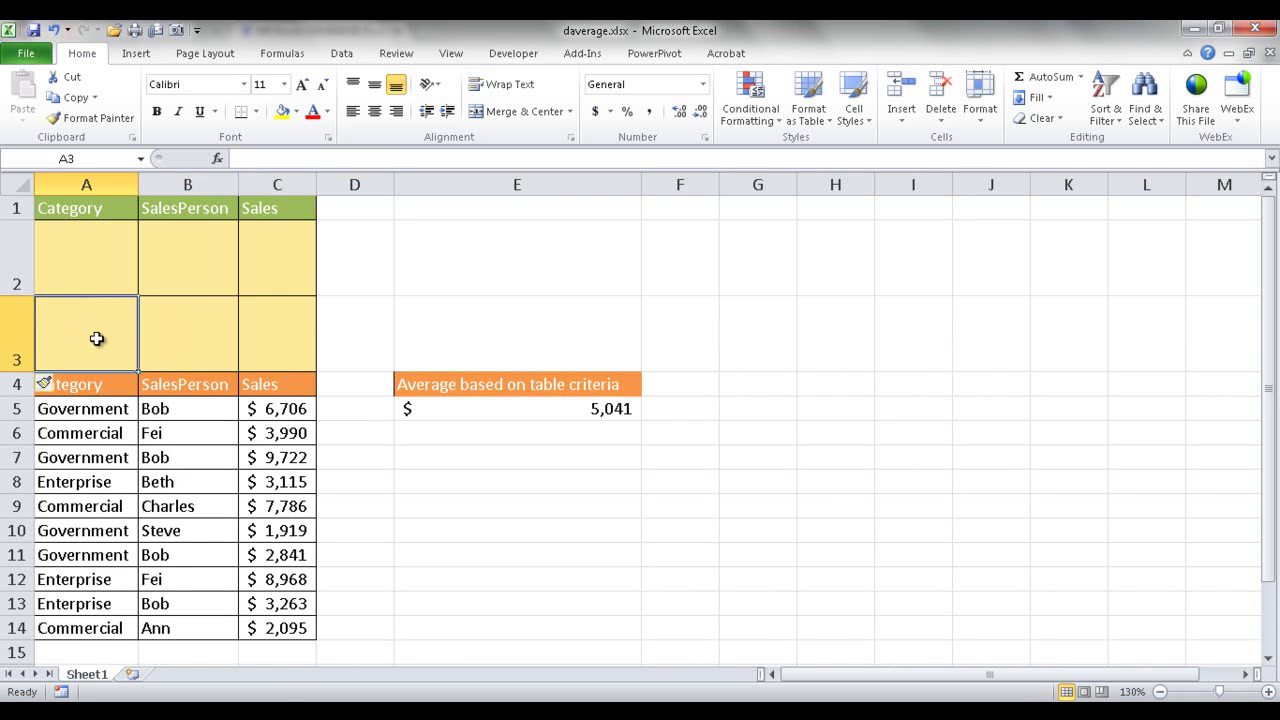
pyautogui.rightClick(94, 337)
pyautogui.click(70, 258)
pyautogui.rightClick(70, 258)
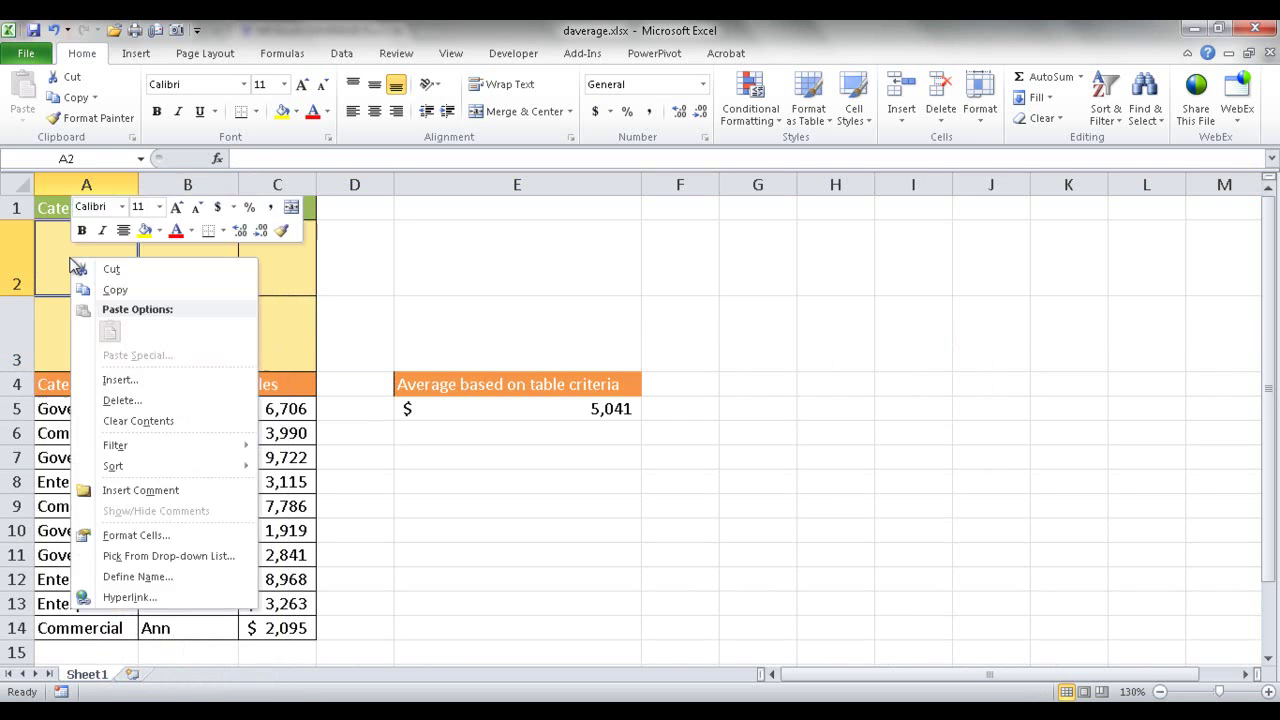
pyautogui.click(168, 557)
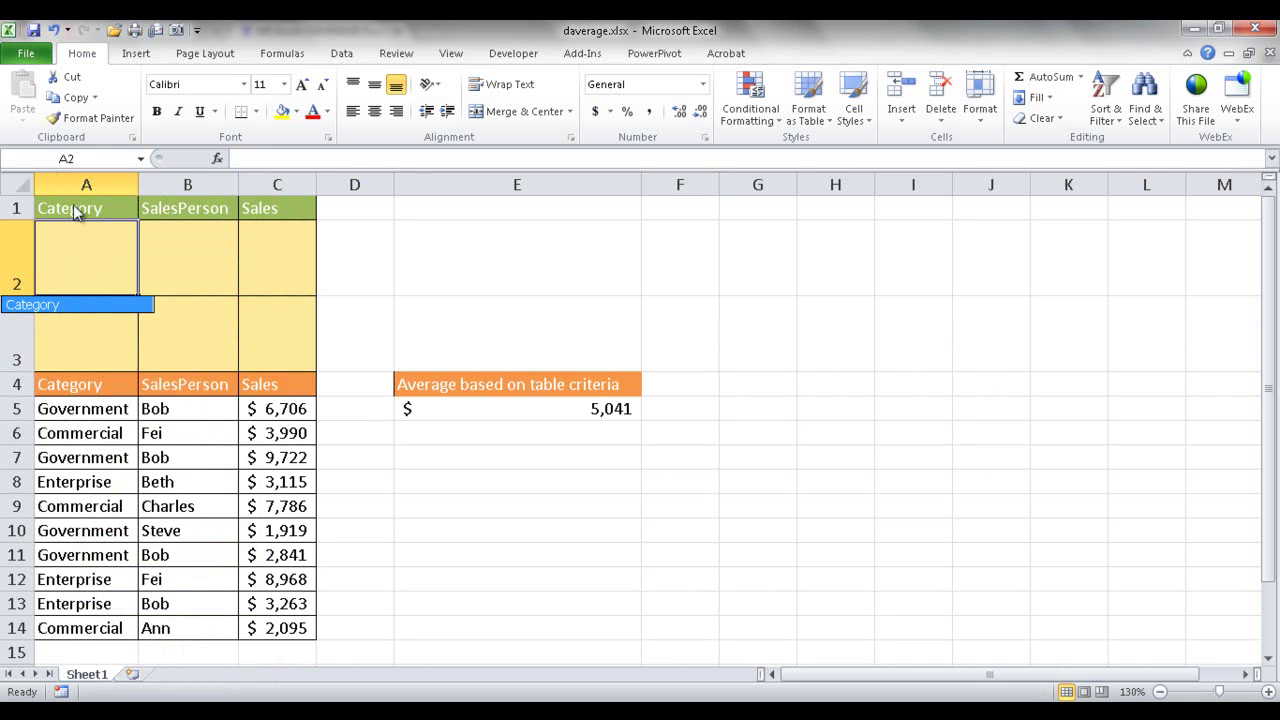
pyautogui.click(65, 327)
pyautogui.click(67, 328)
pyautogui.rightClick(101, 322)
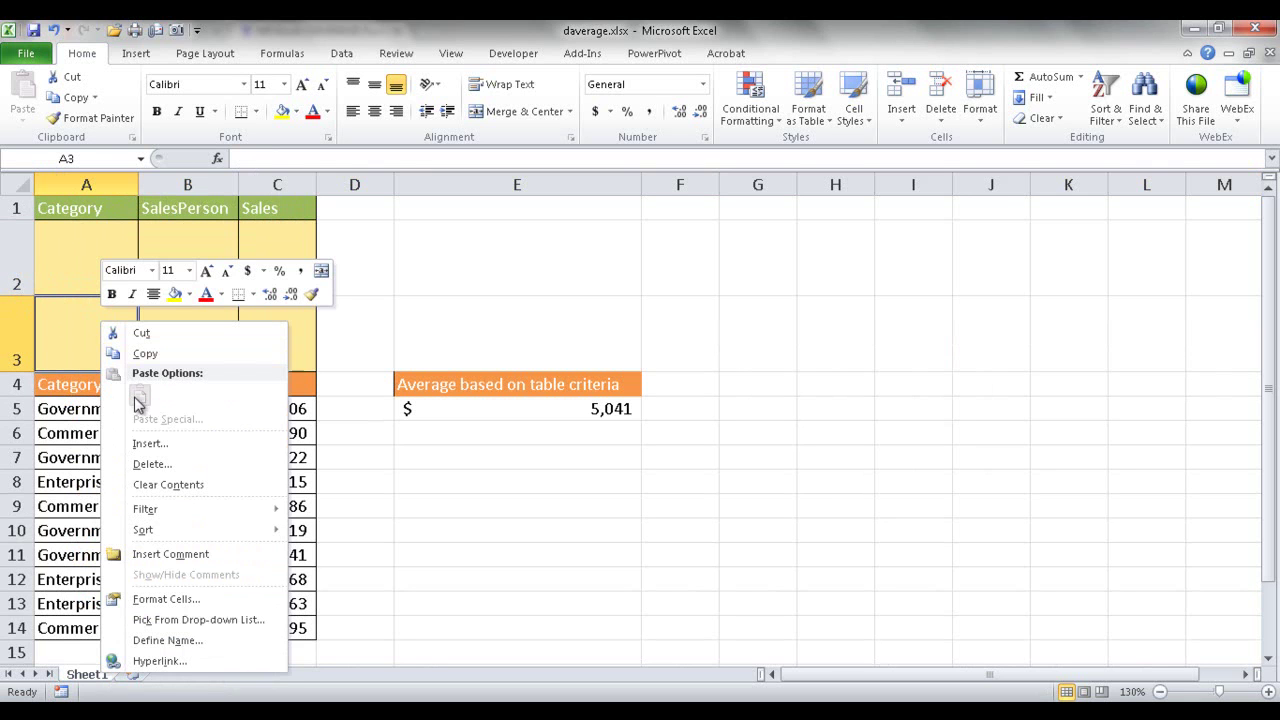
pyautogui.click(201, 622)
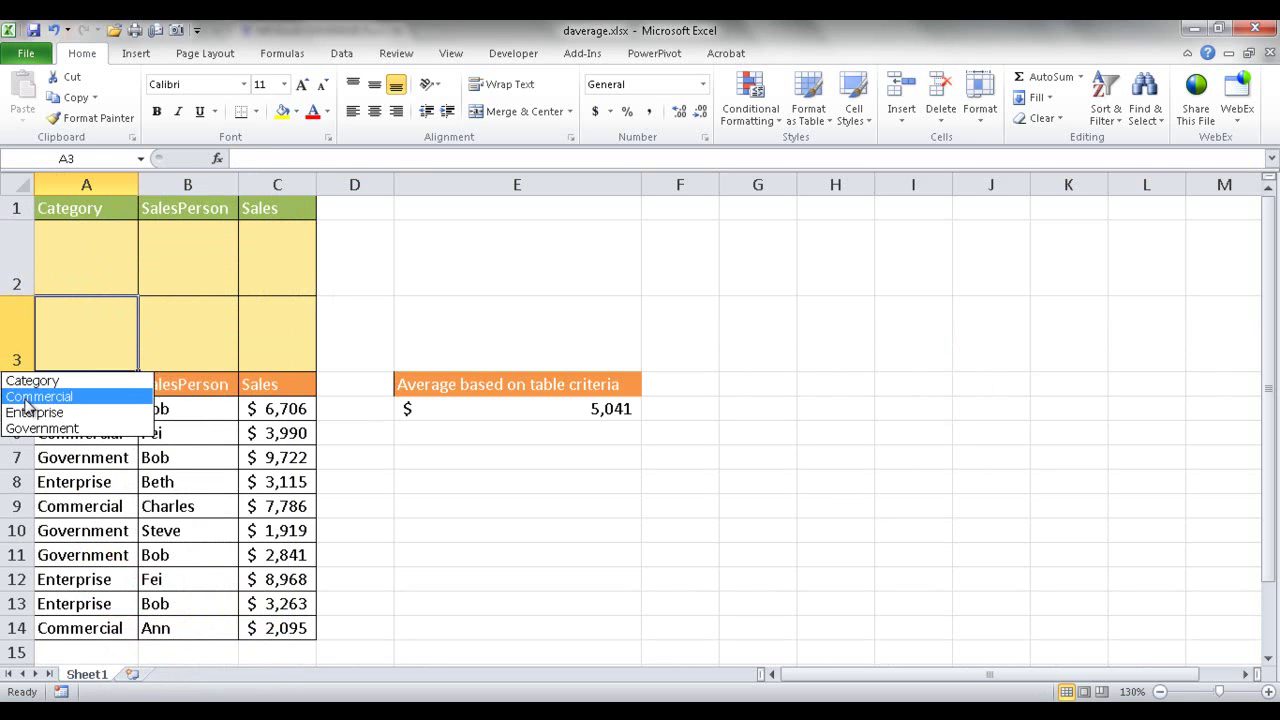
pyautogui.click(57, 330)
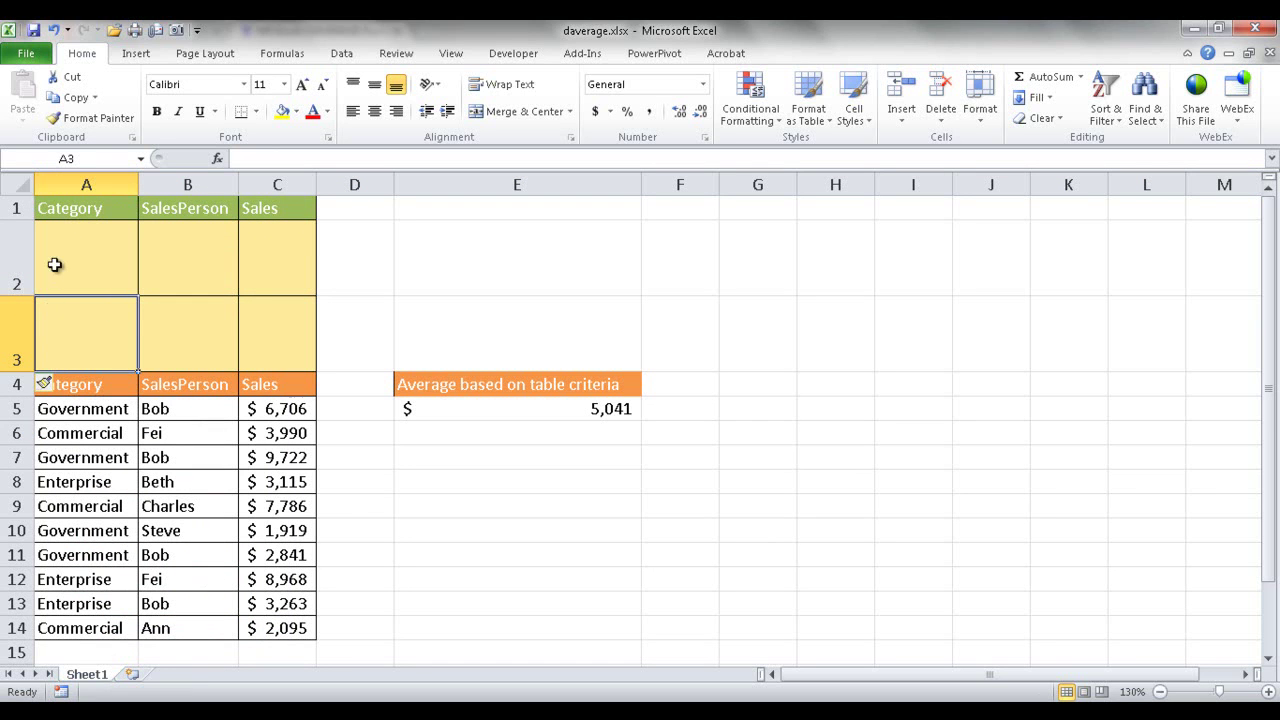
pyautogui.click(5, 333)
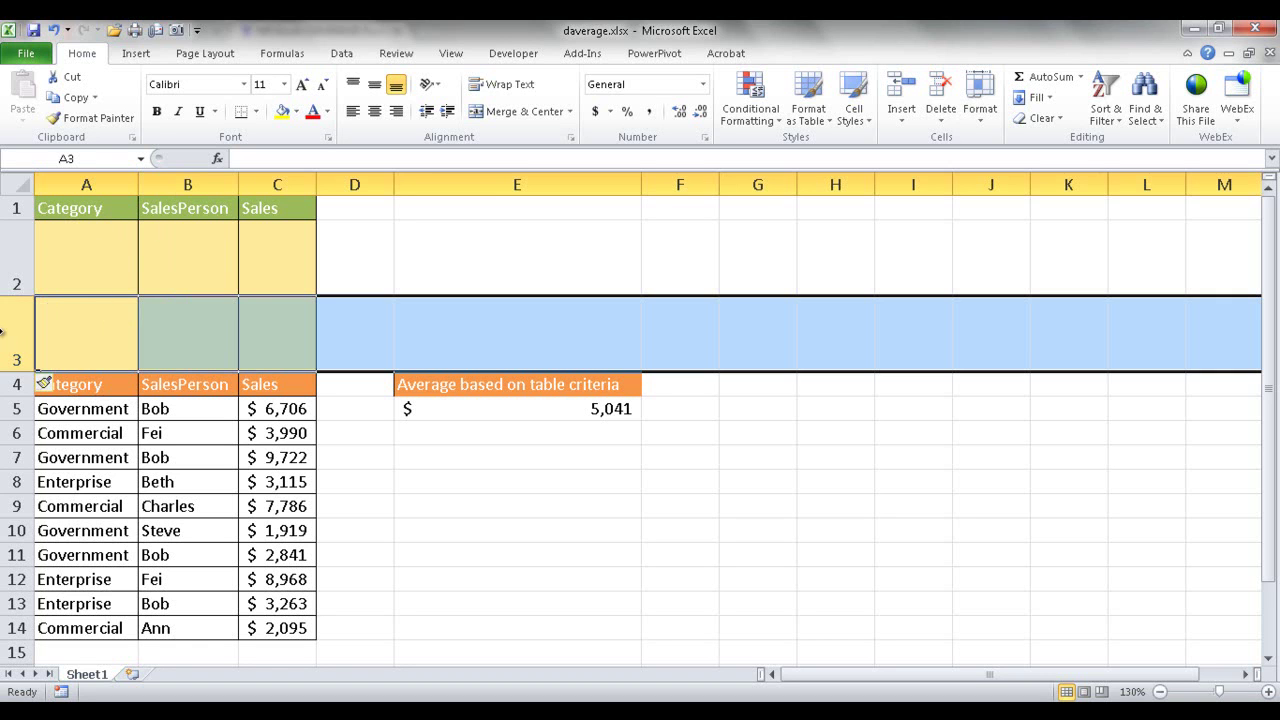
pyautogui.rightClick(8, 340)
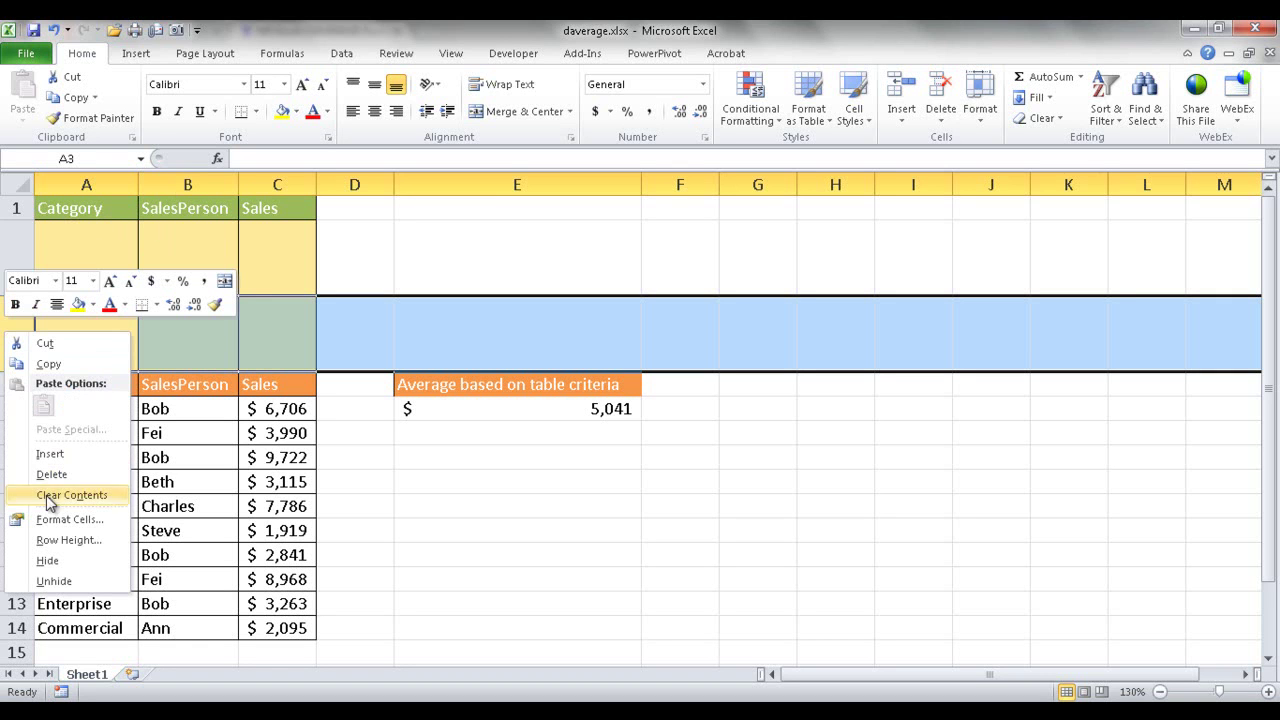
pyautogui.click(95, 476)
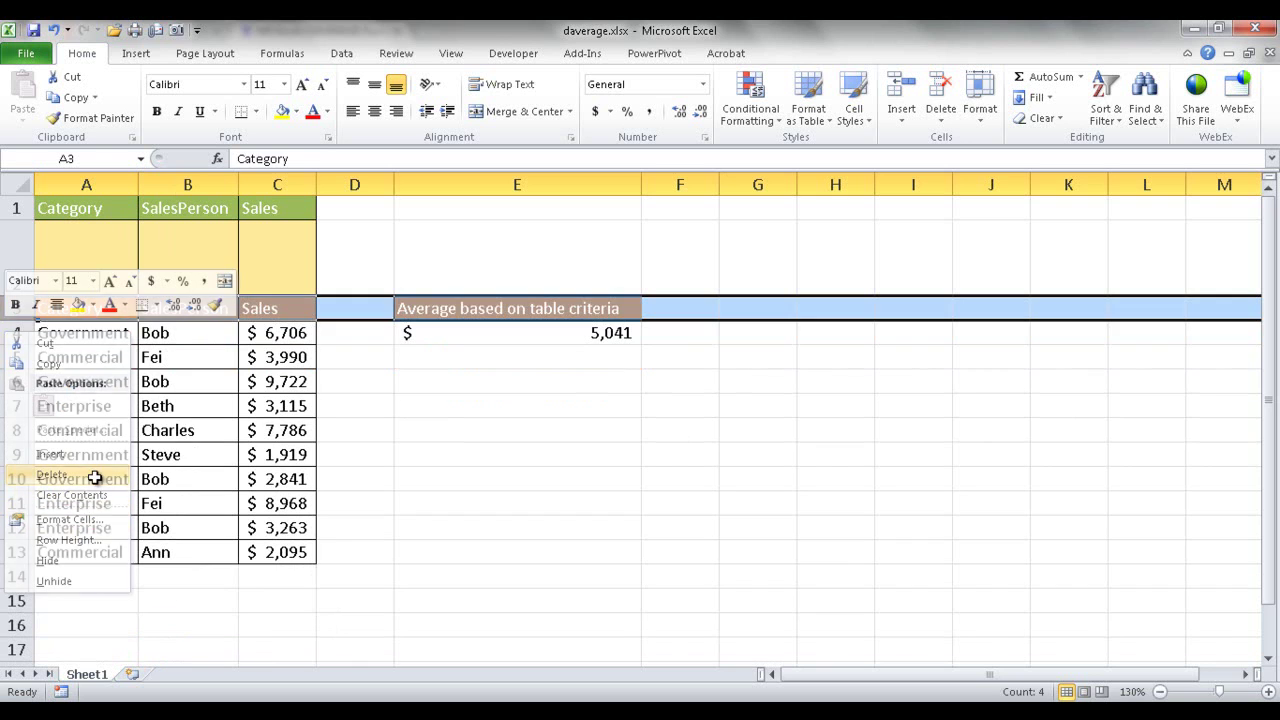
pyautogui.click(97, 262)
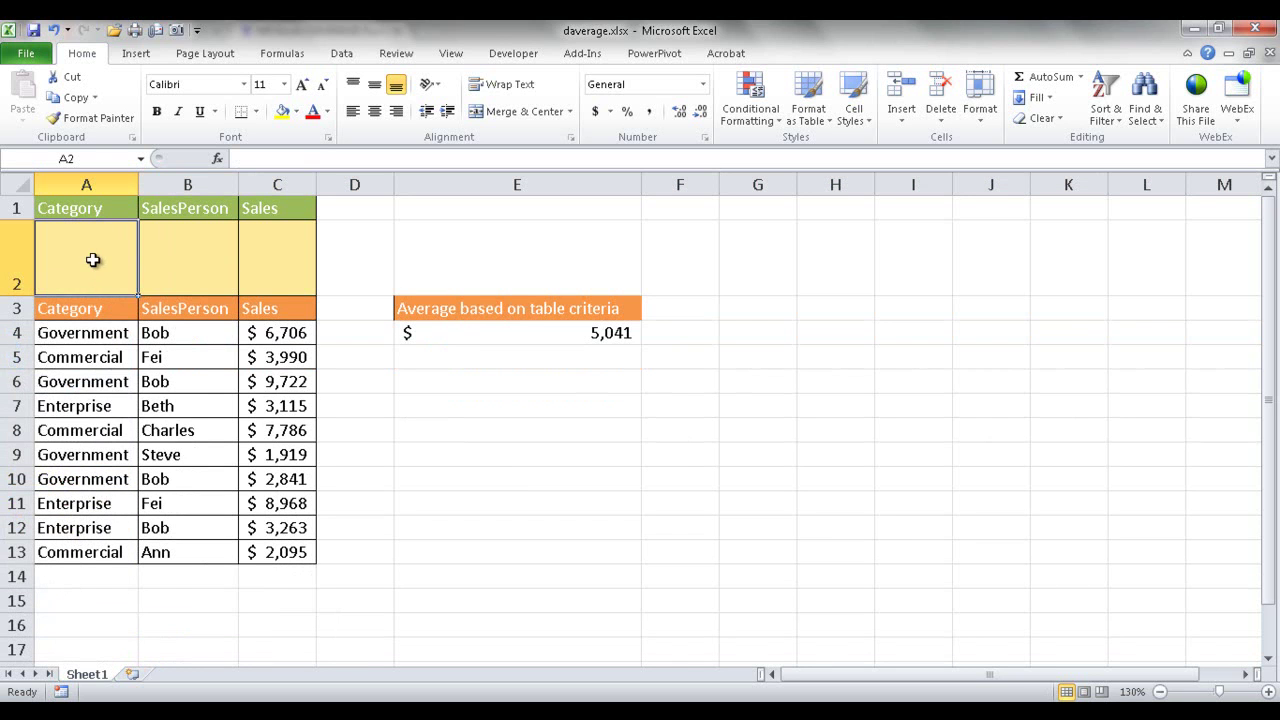
# Pick Enterprise from A2's drop-down list as the Category criterion
pyautogui.rightClick(97, 266)
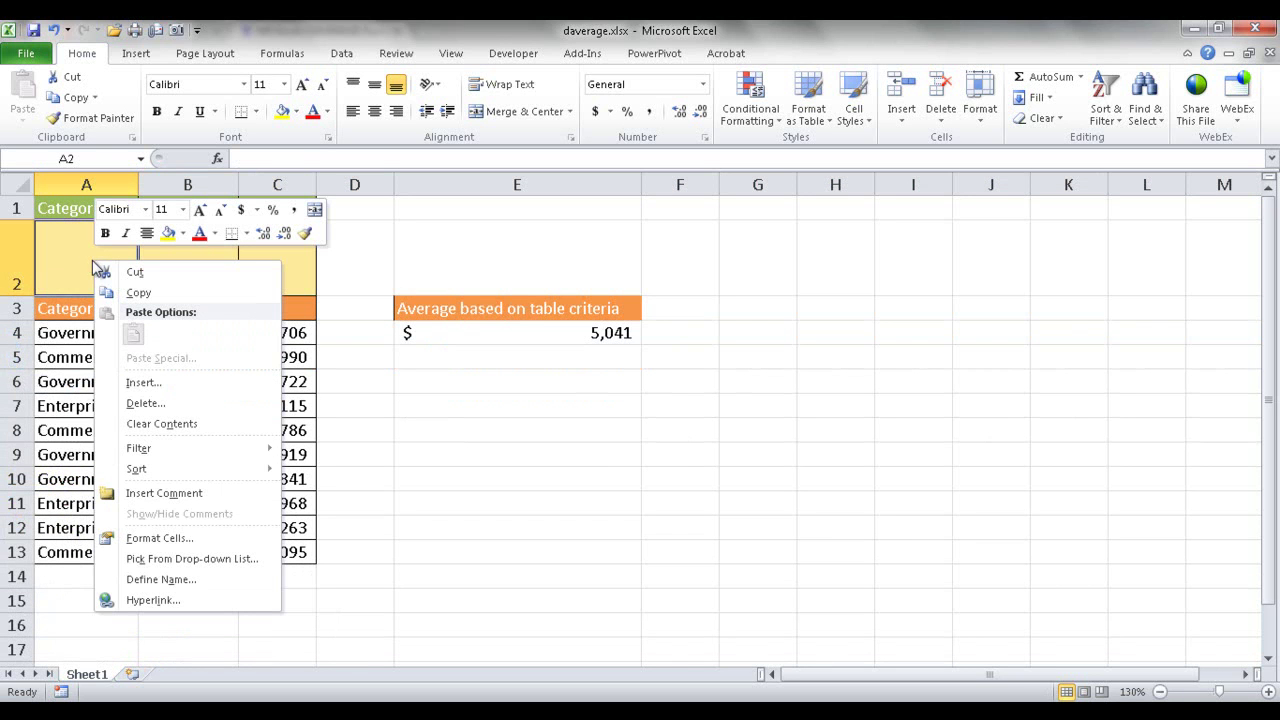
pyautogui.click(209, 561)
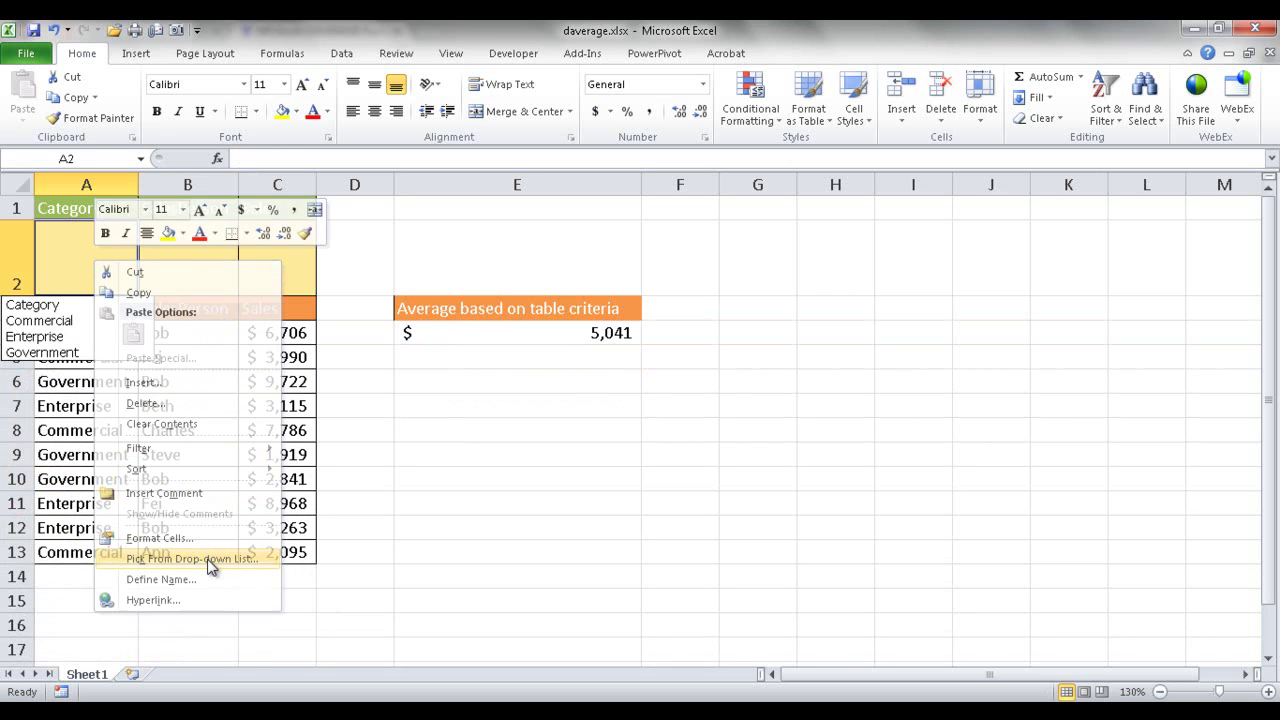
pyautogui.click(55, 336)
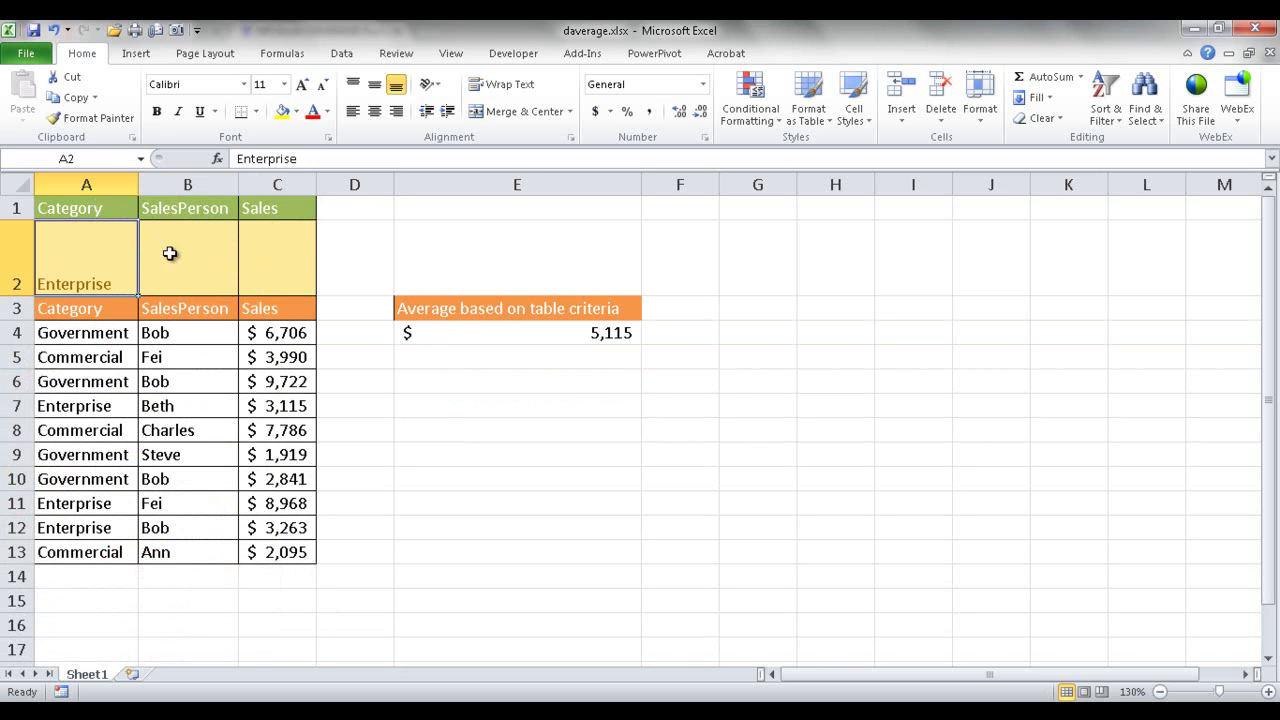
# Compare E4's 5,115 result with the Enterprise sales in C7, C11 and C12
pyautogui.click(623, 333)
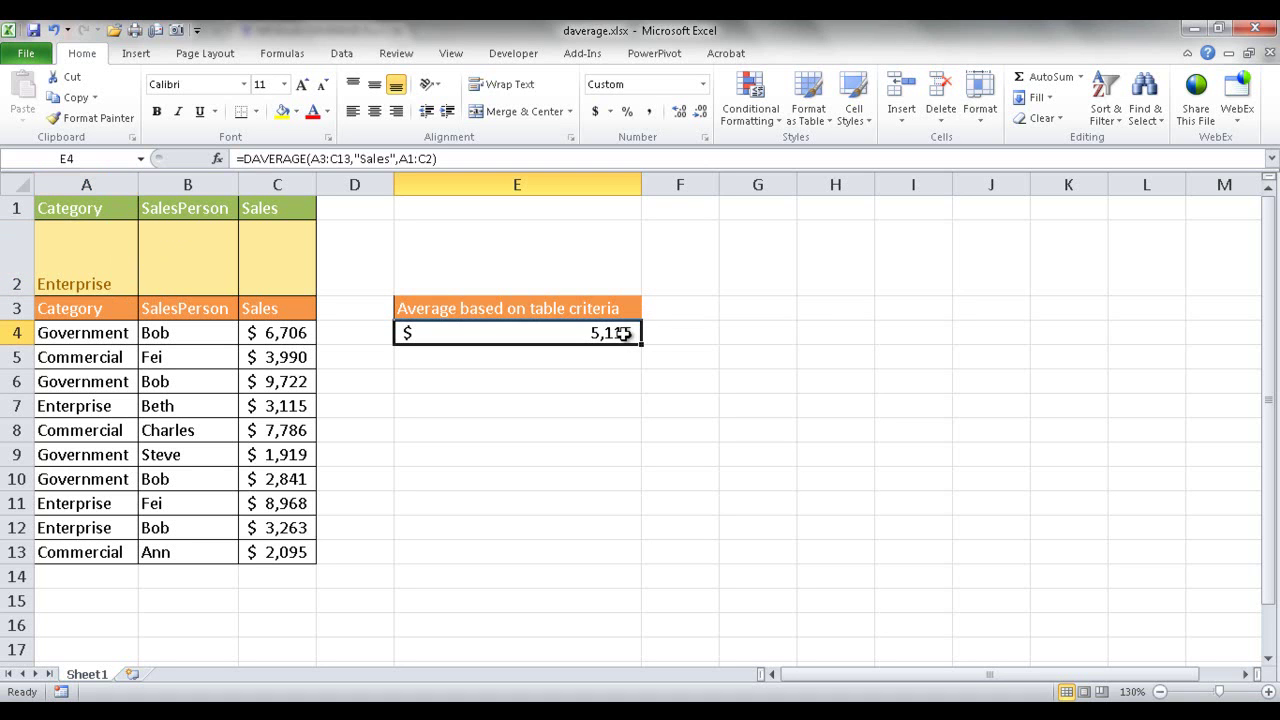
pyautogui.click(270, 406)
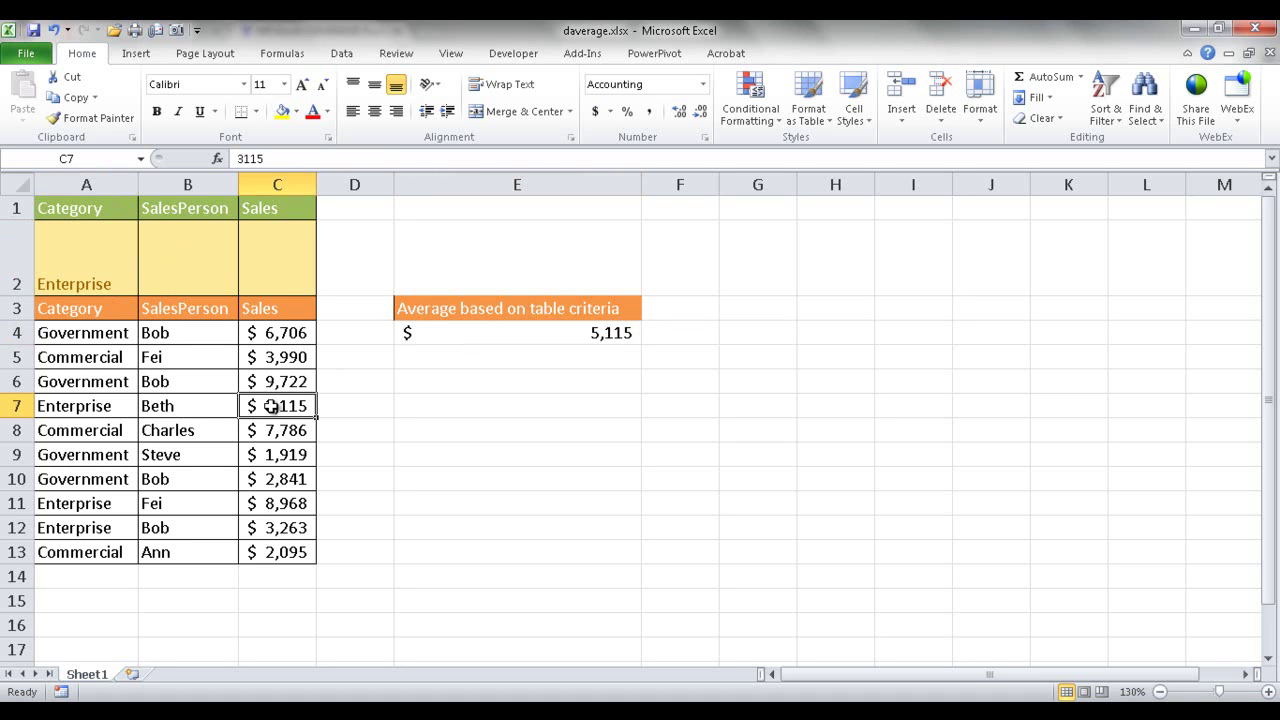
pyautogui.keyDown('ctrl'); pyautogui.click(276, 504); pyautogui.keyUp('ctrl')
pyautogui.keyDown('ctrl'); pyautogui.click(276, 528); pyautogui.keyUp('ctrl')
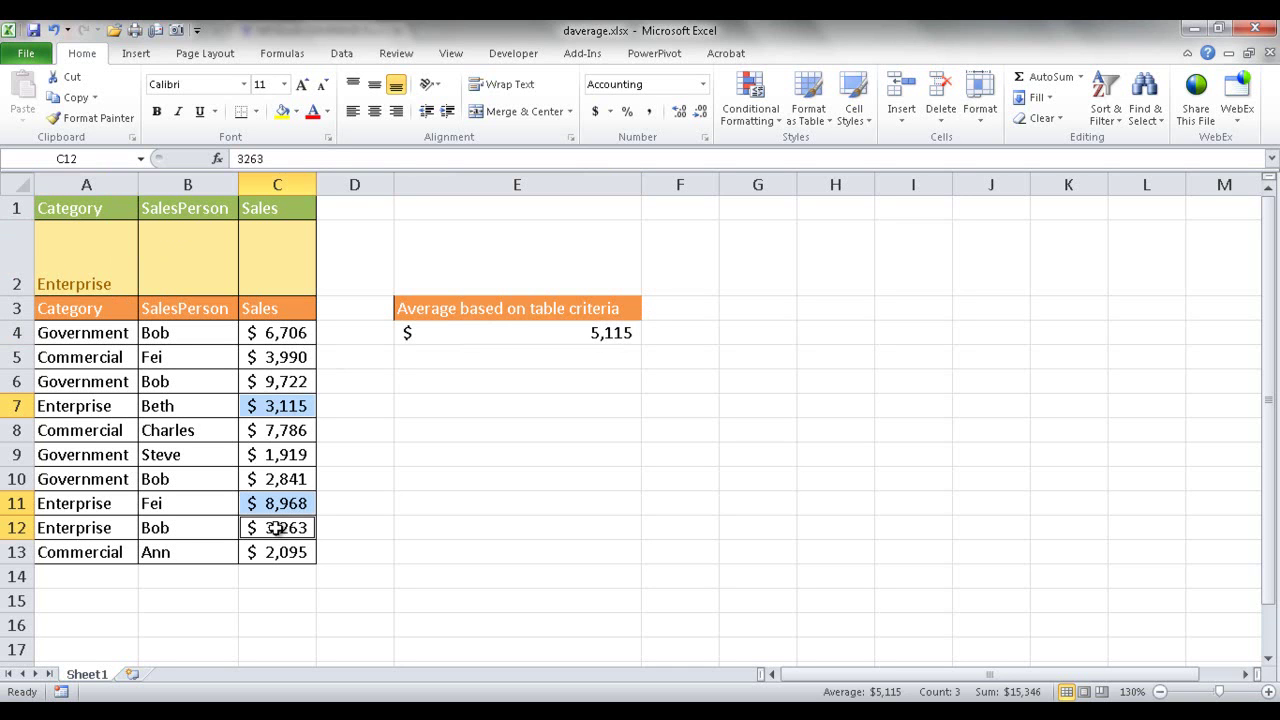